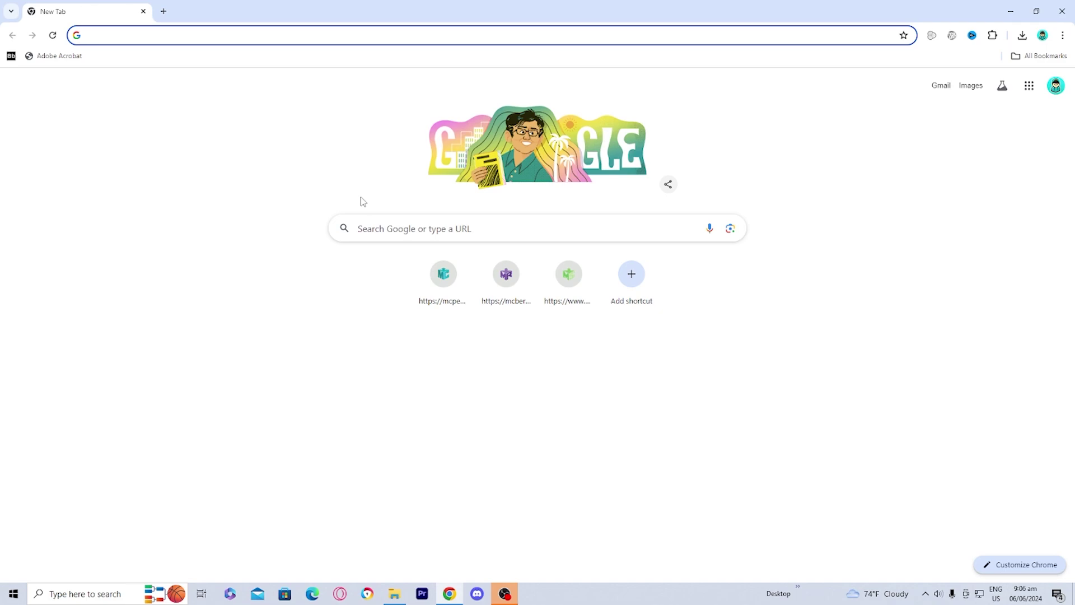
- Open aternos.org and go to its login and sign-up page
{"action": "type", "text": "ate"}
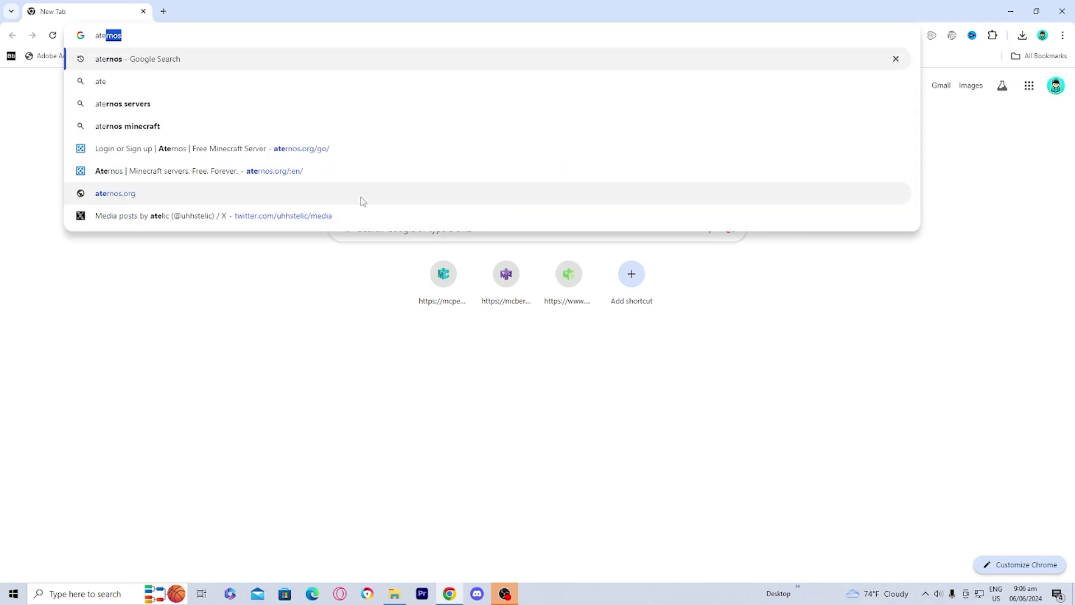
{"action": "left_click", "coordinate": [321, 178]}
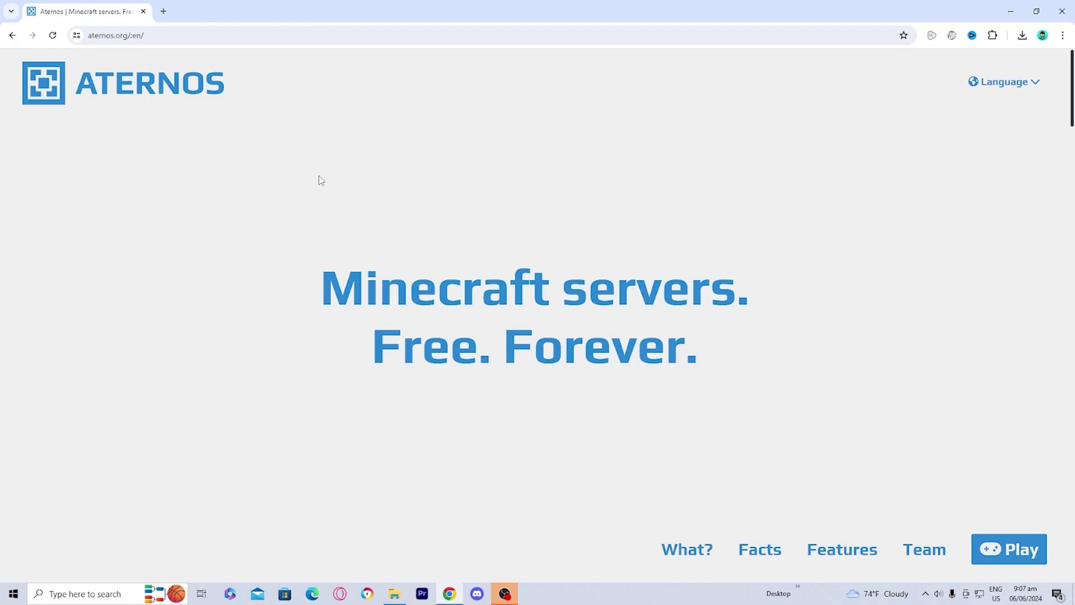
{"action": "scroll", "coordinate": [370, 113], "scroll_direction": "down", "scroll_amount": 3}
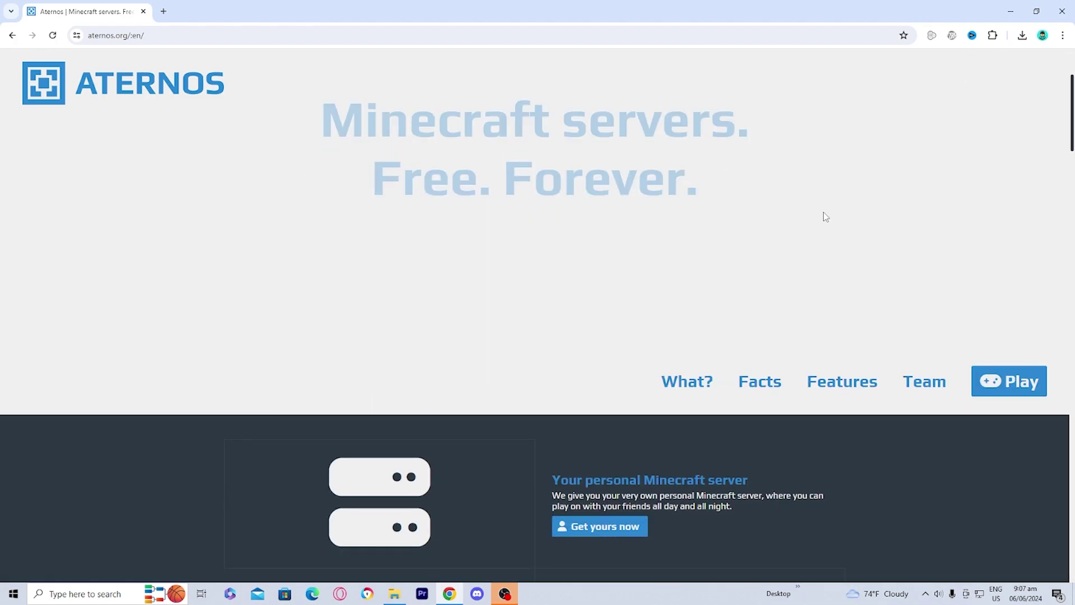
{"action": "left_click", "coordinate": [1008, 390]}
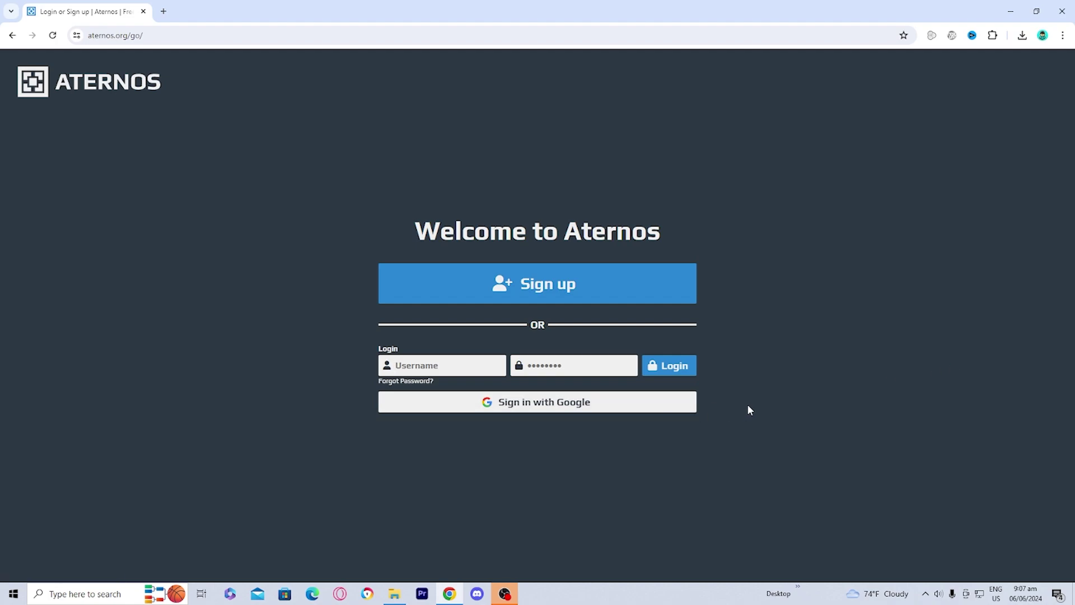
- Sign in with a Google account and start creating a new server
{"action": "left_click", "coordinate": [679, 408]}
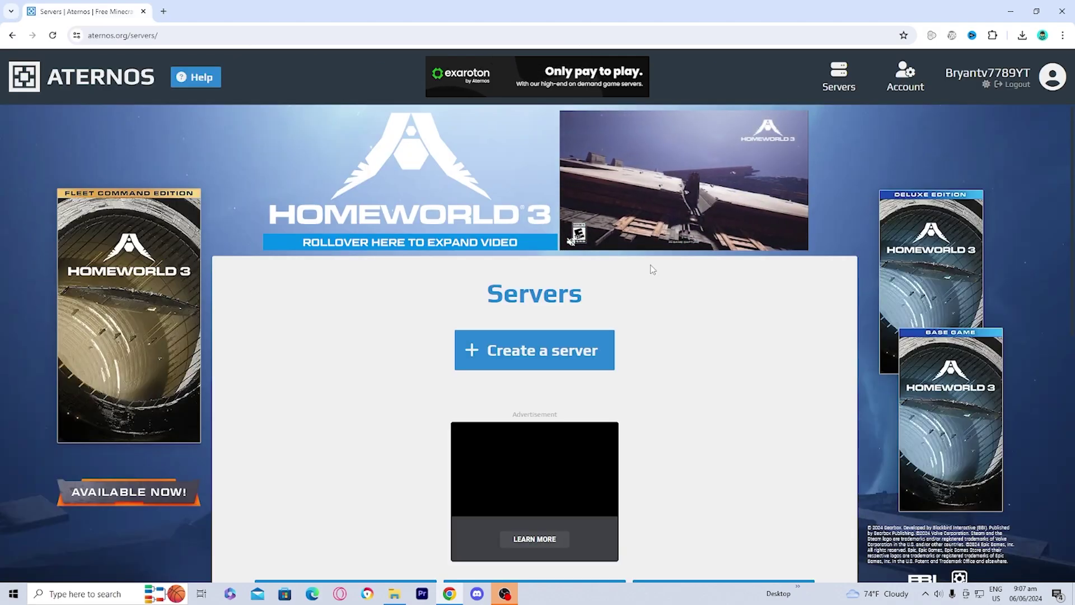
{"action": "scroll", "coordinate": [640, 267], "scroll_direction": "down", "scroll_amount": 3}
{"action": "scroll", "coordinate": [618, 251], "scroll_direction": "up", "scroll_amount": 2}
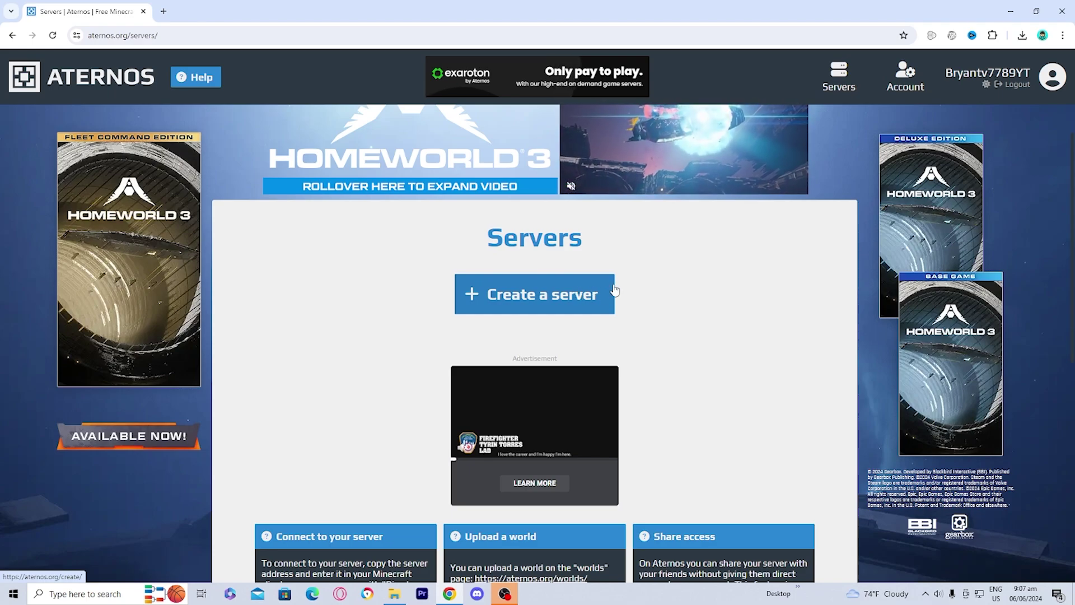
{"action": "left_click", "coordinate": [591, 296]}
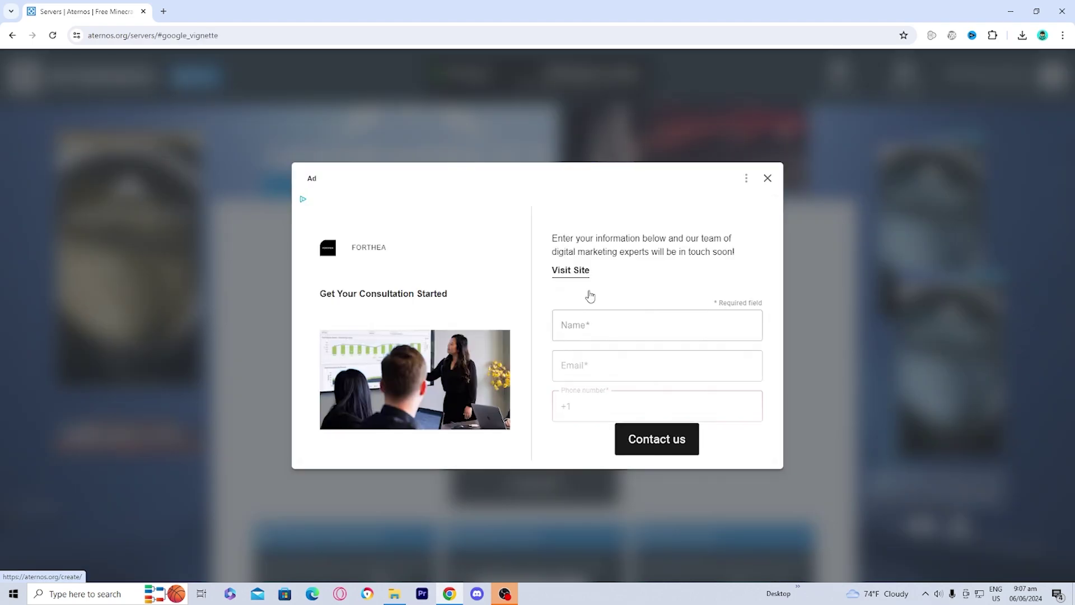
- Dismiss the ad and rename the server address to end in 'crosspla'
{"action": "left_click", "coordinate": [767, 179]}
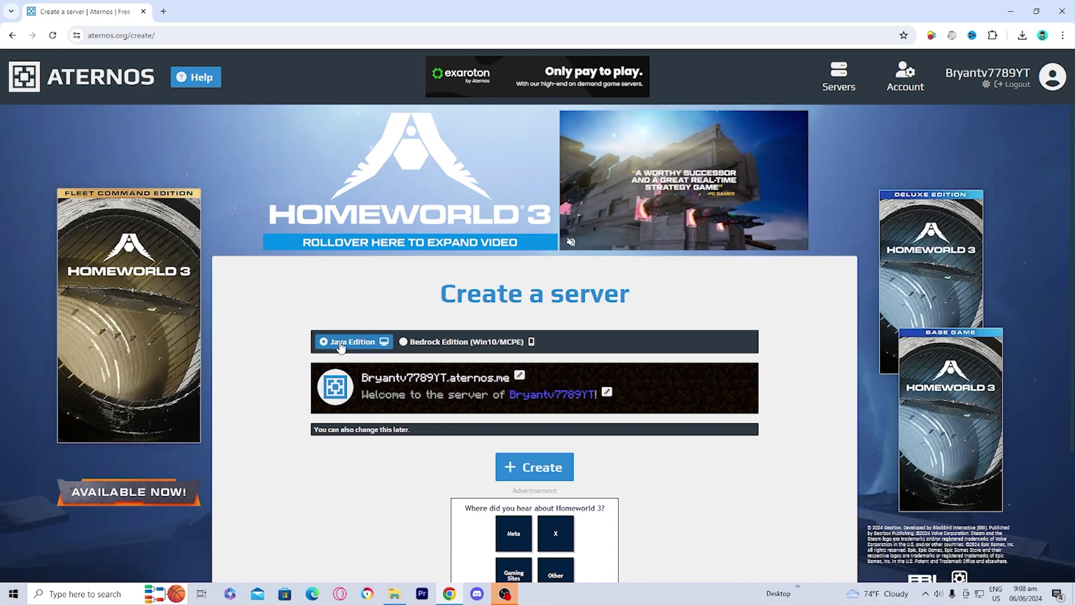
{"action": "left_click", "coordinate": [520, 376]}
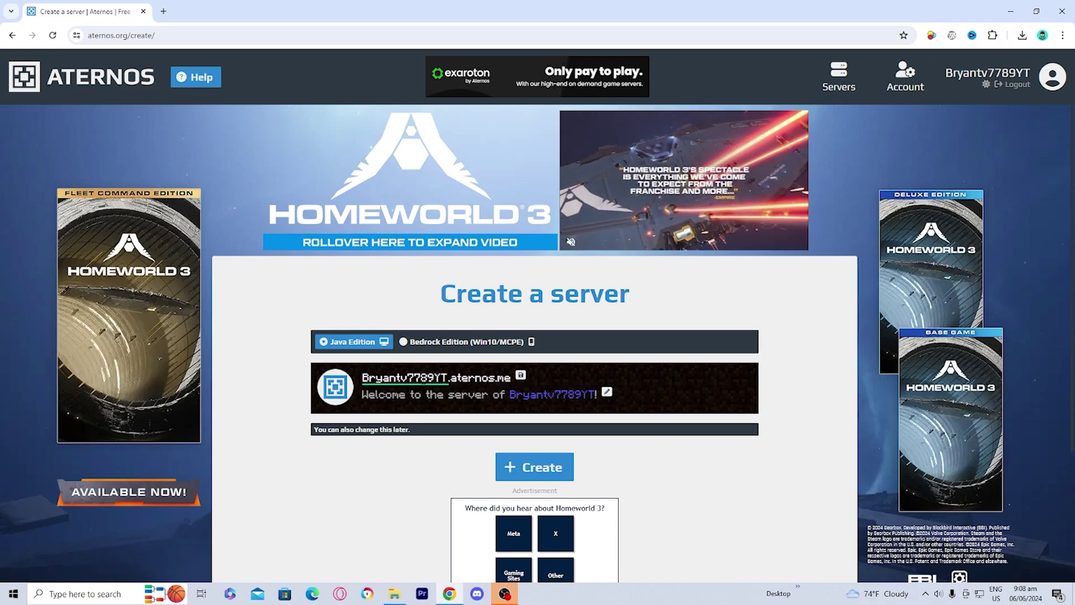
{"action": "key", "text": "BackSpace"}
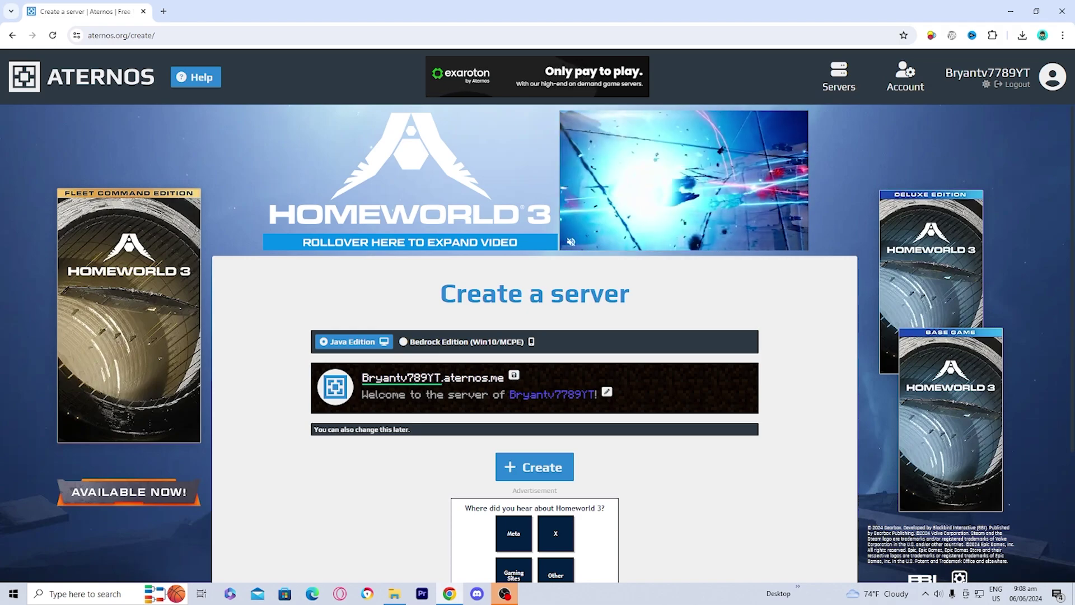
{"action": "type", "text": "crossplay"}
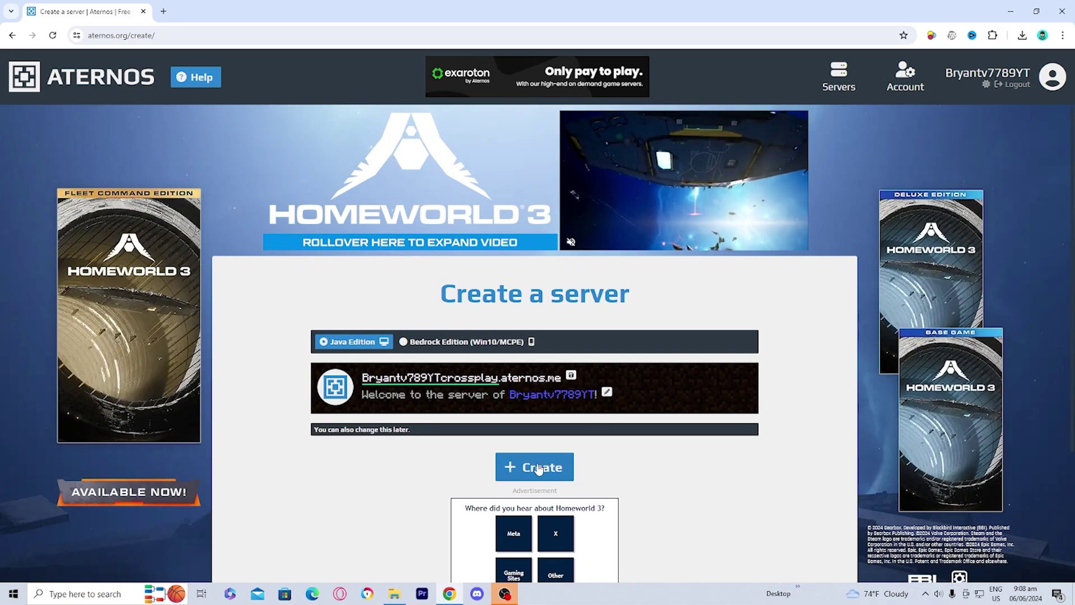
- Create the server and install Paper/Bukkit version 1.20.6 as its software
{"action": "left_click", "coordinate": [537, 469]}
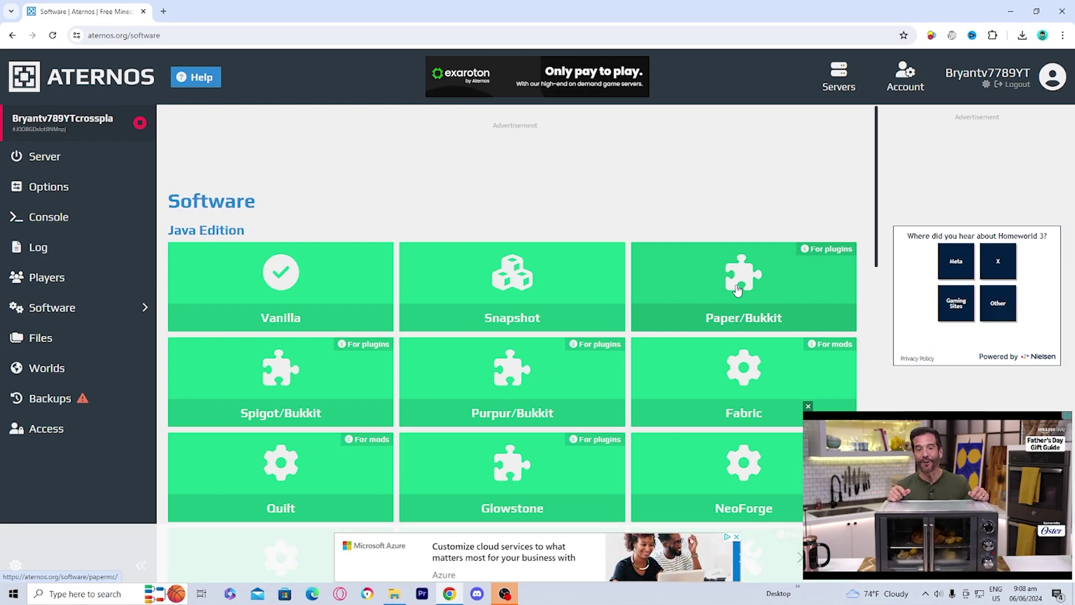
{"action": "left_click", "coordinate": [737, 288]}
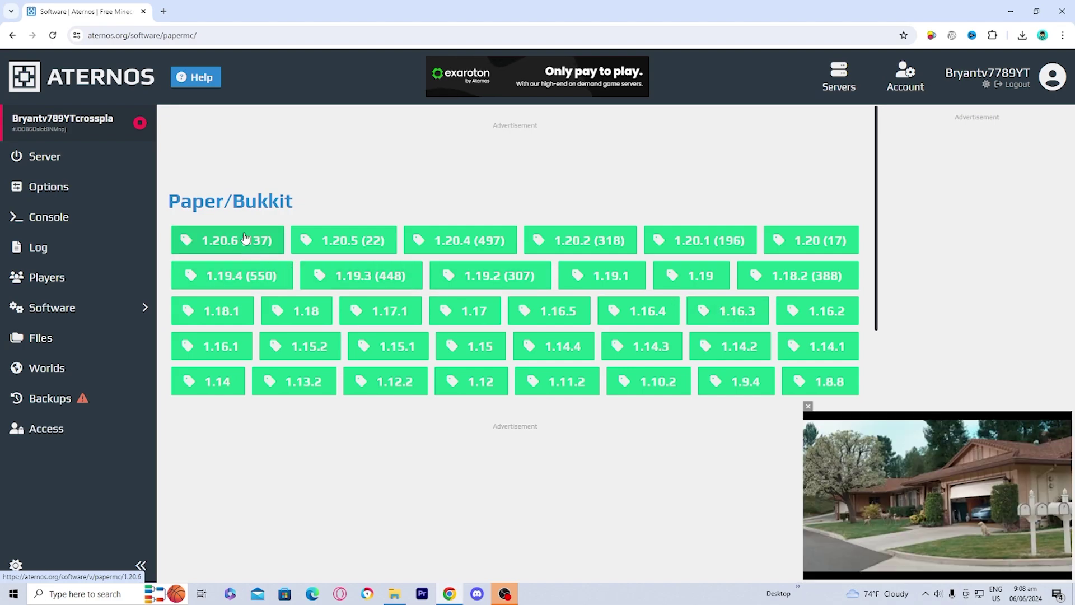
{"action": "left_click", "coordinate": [229, 241]}
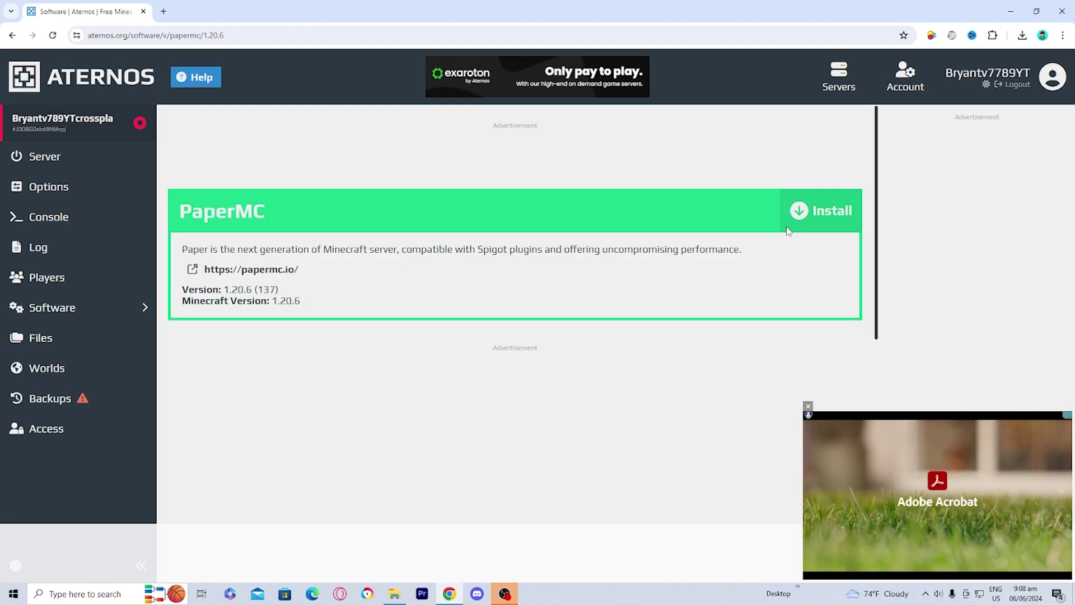
{"action": "left_click", "coordinate": [821, 219]}
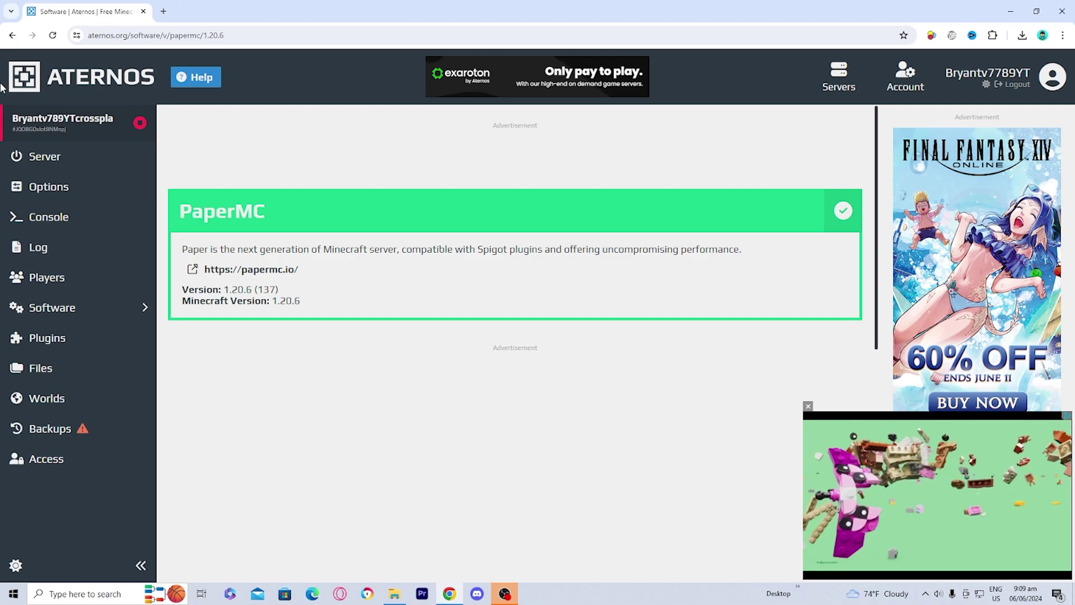
- Search the Plugins library for 'geyser' to list GeyserMC and related plugins
{"action": "left_click", "coordinate": [77, 336]}
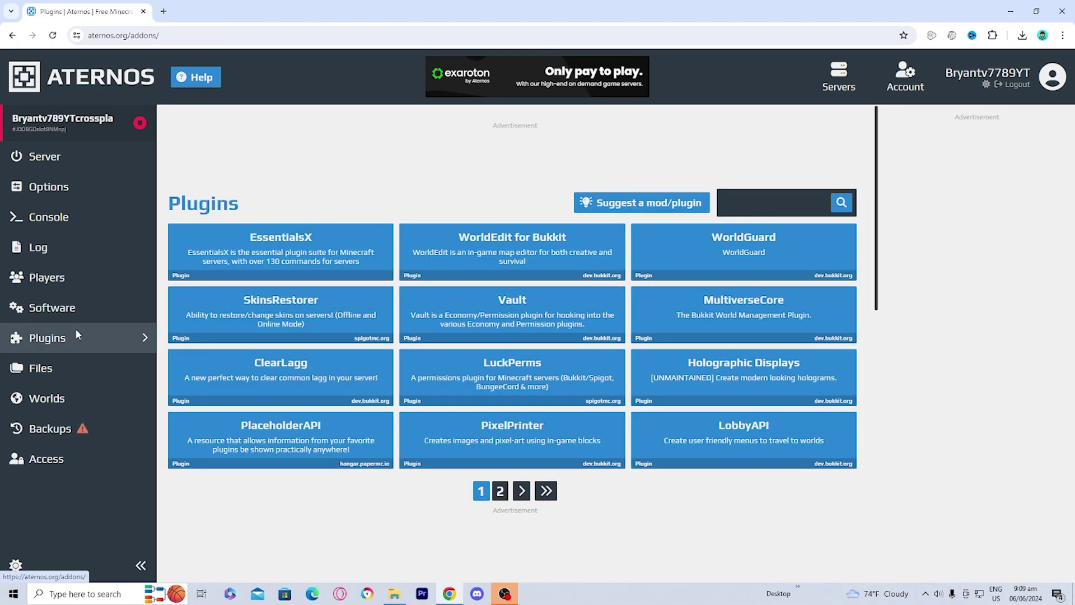
{"action": "left_click", "coordinate": [750, 200]}
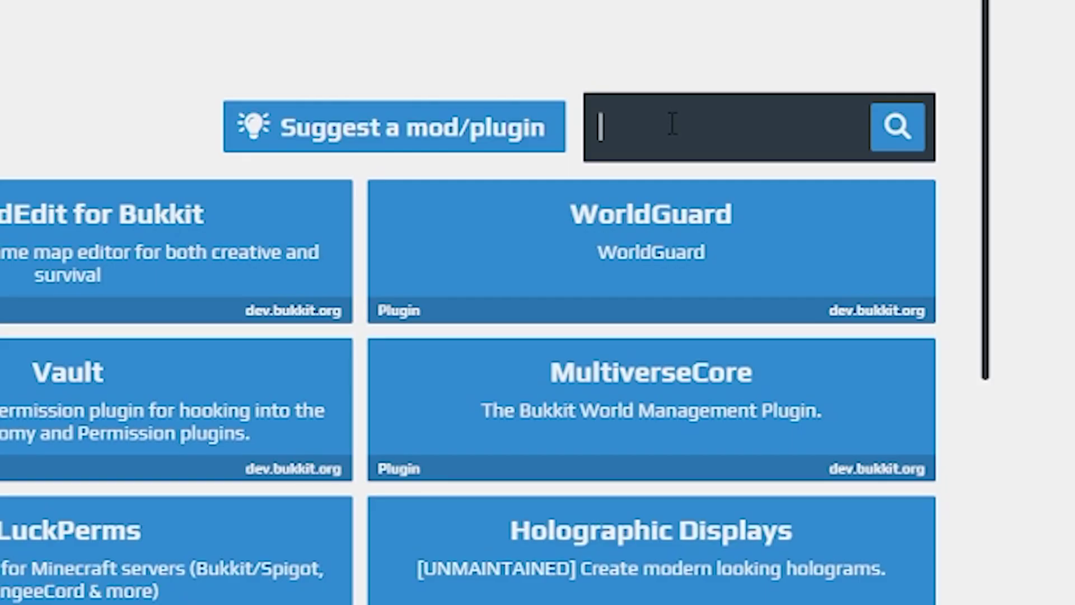
{"action": "type", "text": "geys"}
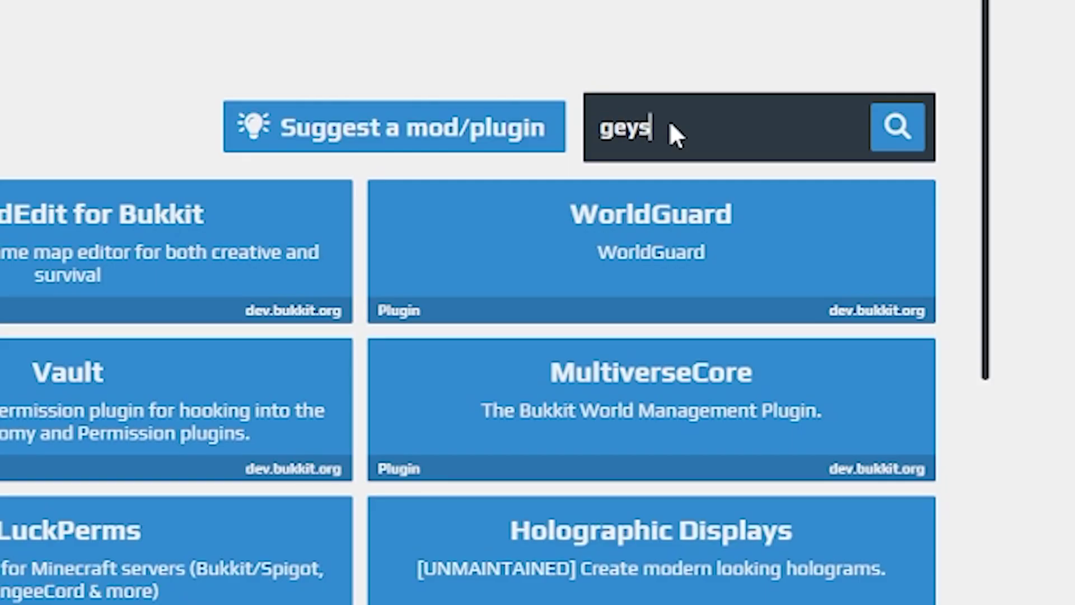
{"action": "type", "text": "er"}
{"action": "key", "text": "Return"}
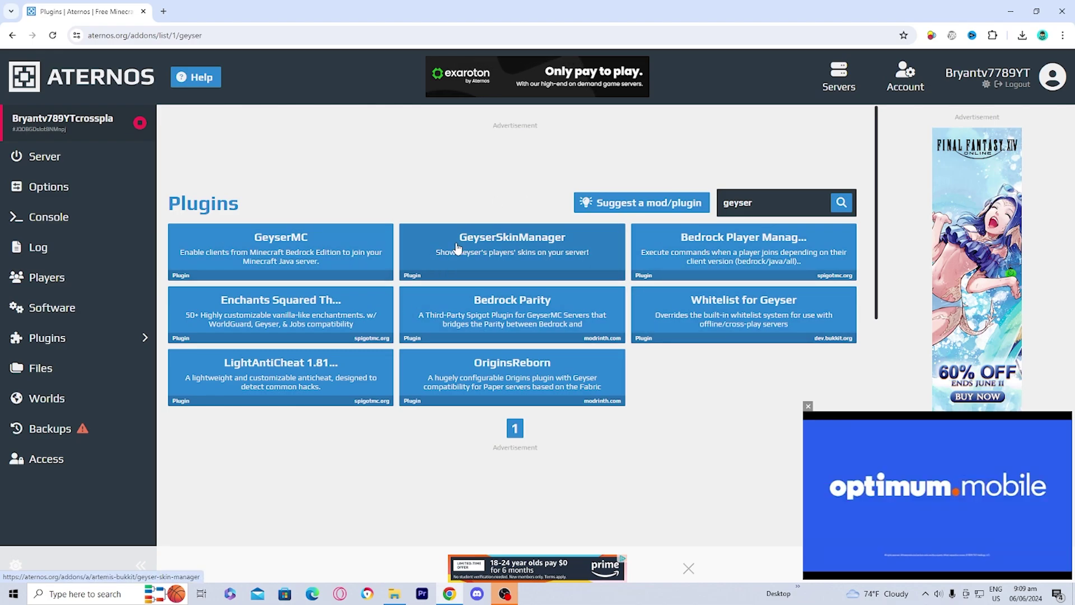
- Check the GeyserMC details, then install GeyserSkinManager version 1.7
{"action": "left_click", "coordinate": [342, 252]}
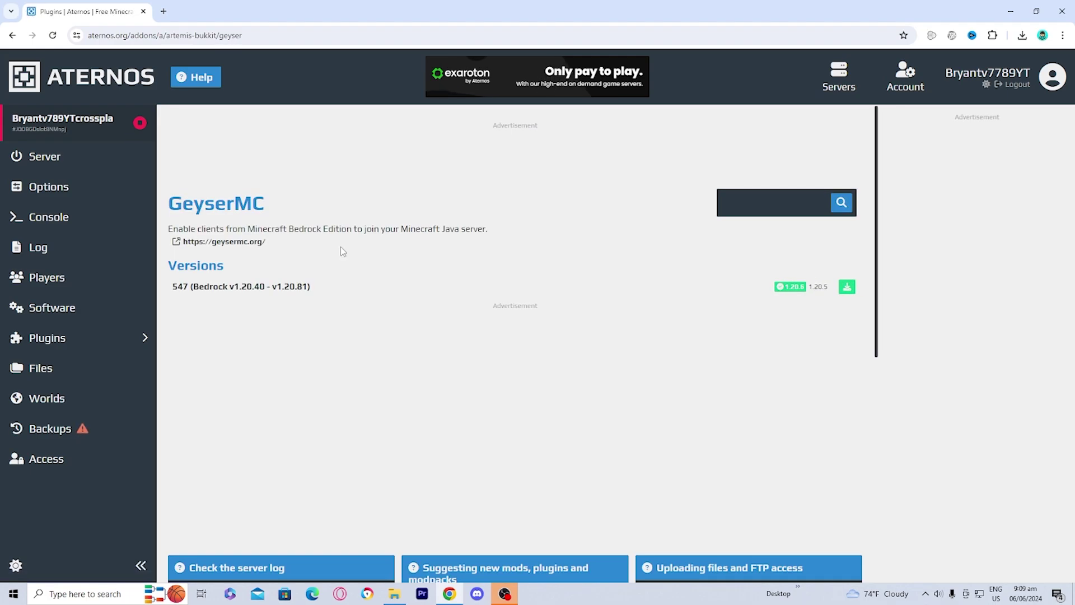
{"action": "key", "text": "F11"}
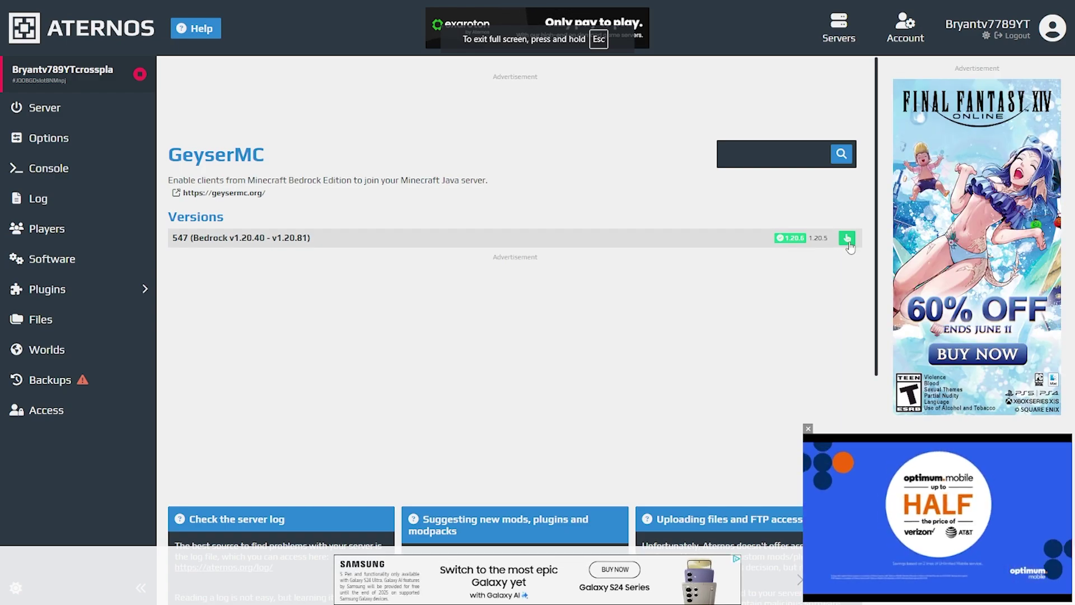
{"action": "key", "text": "F11"}
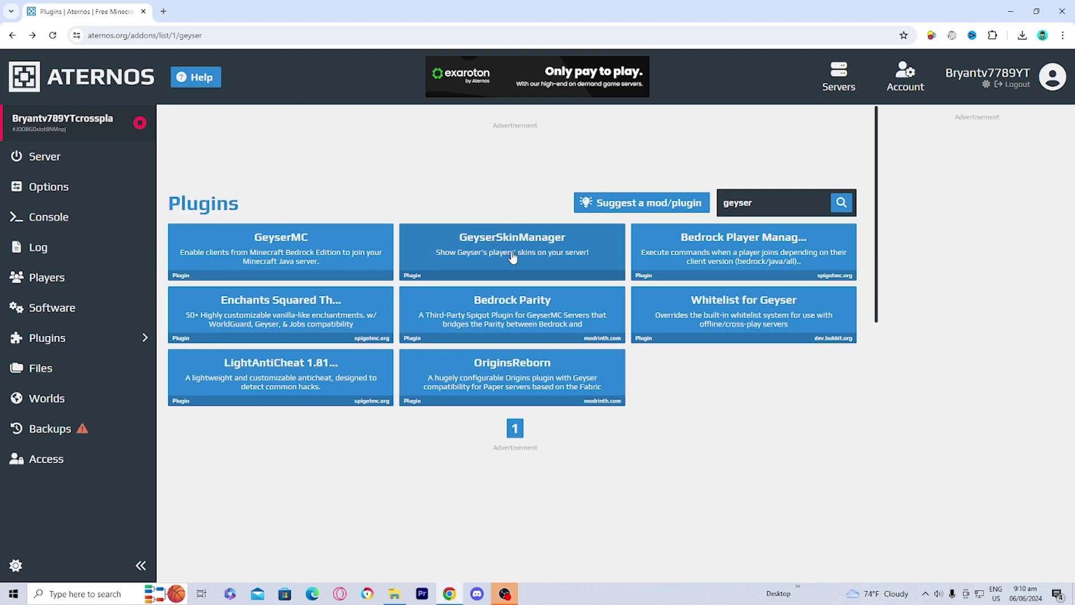
{"action": "left_click", "coordinate": [512, 256]}
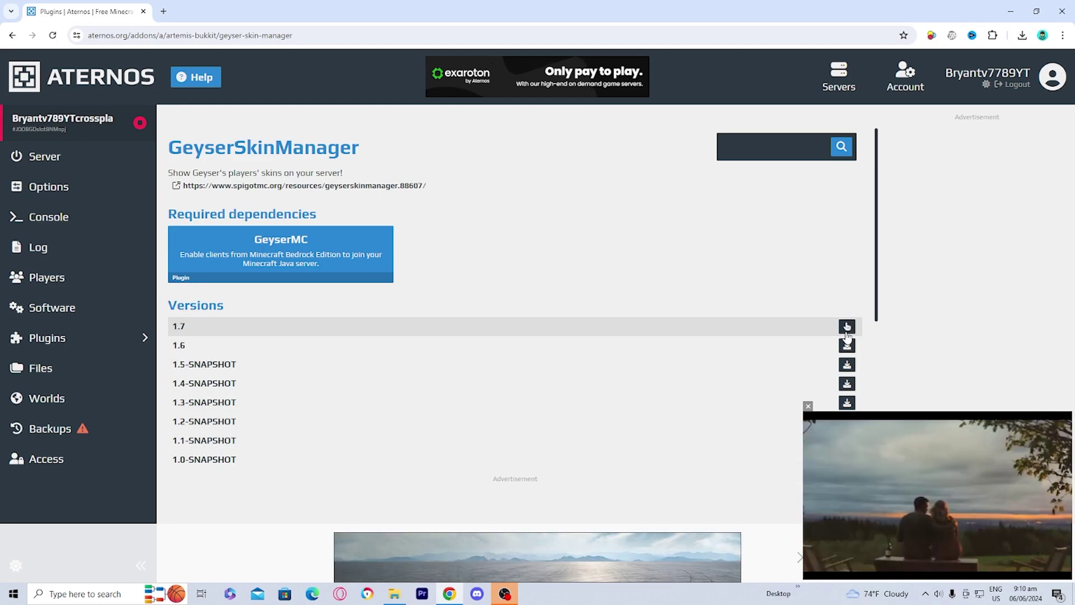
{"action": "left_click", "coordinate": [847, 328]}
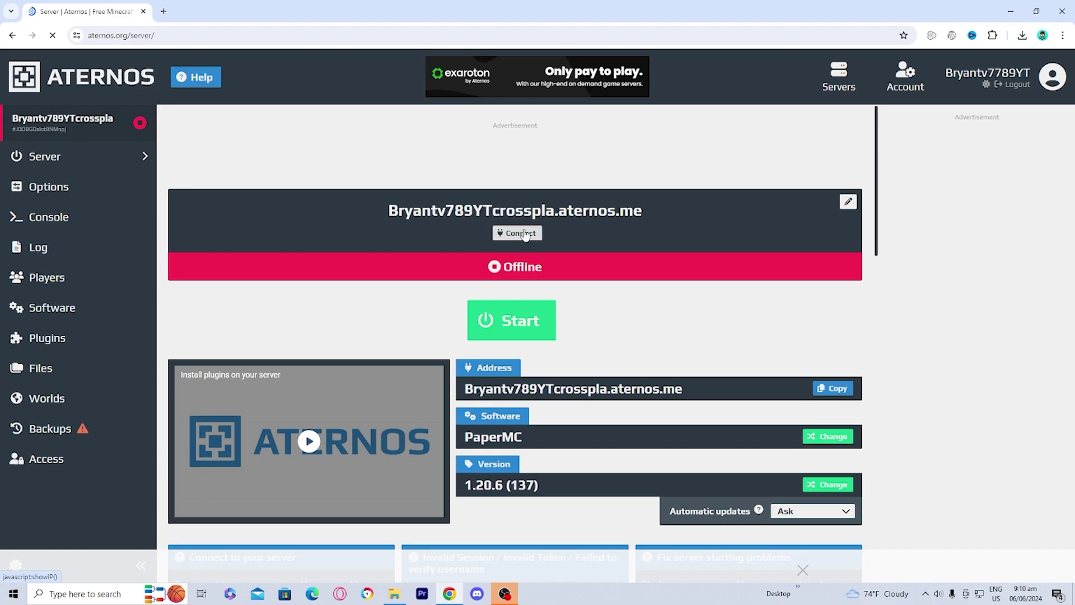
- Show the server's connection details and copy its port 19928
{"action": "left_click", "coordinate": [522, 232]}
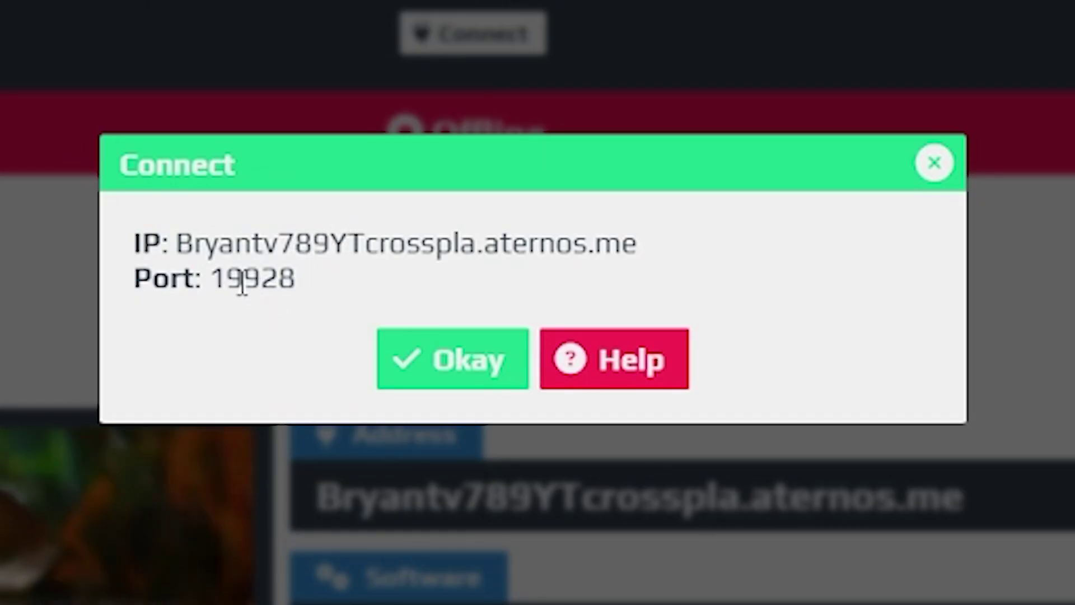
{"action": "double_click", "coordinate": [242, 282]}
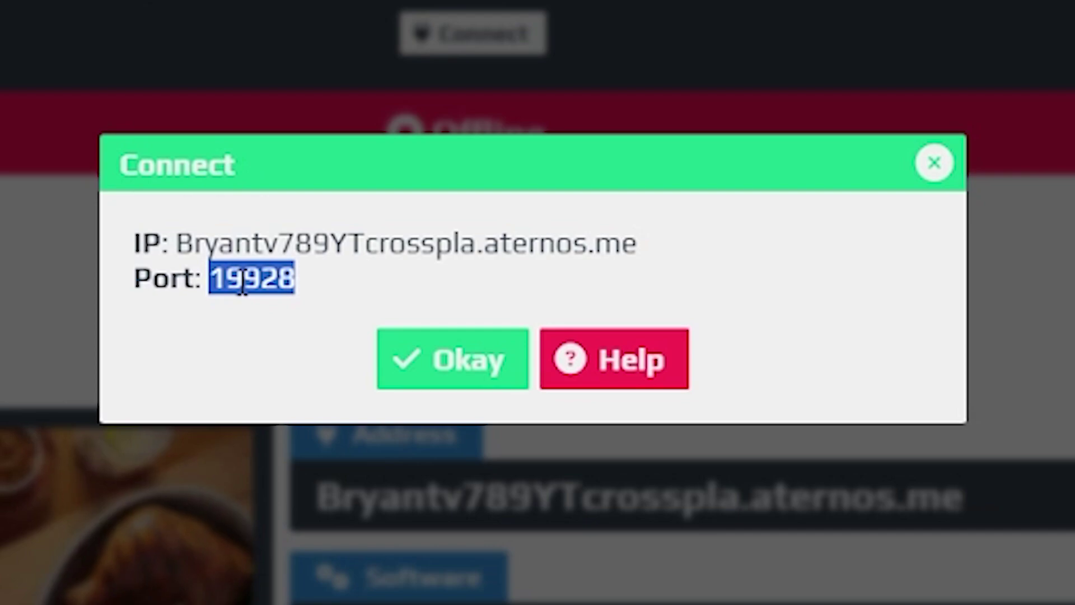
{"action": "right_click", "coordinate": [242, 284]}
{"action": "left_click", "coordinate": [266, 313]}
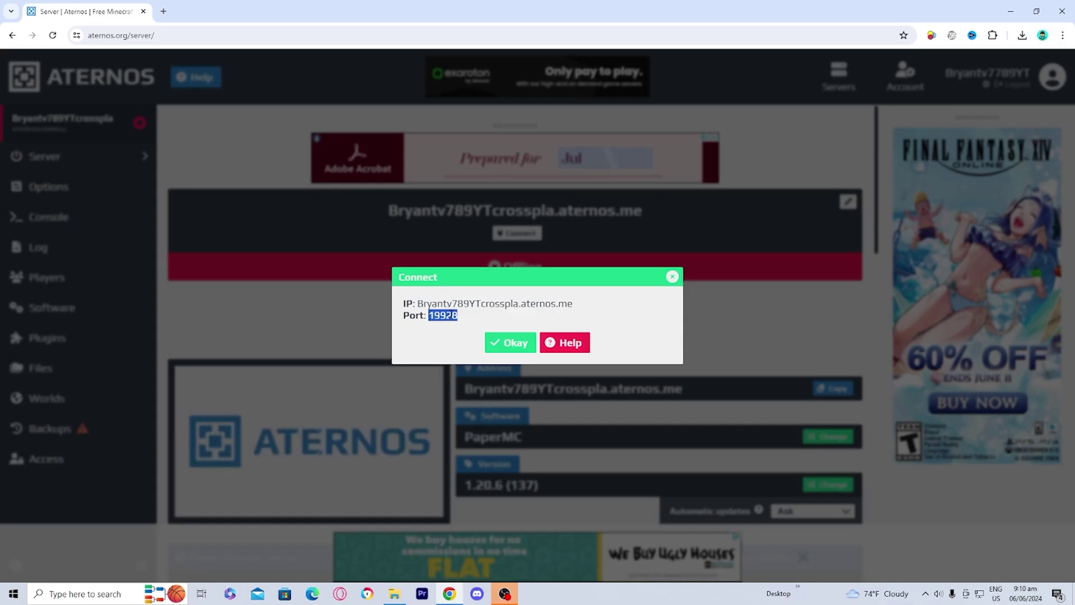
- Close the connection details and browse the server files to plugins > Geyser-Spigot
{"action": "left_click", "coordinate": [495, 342]}
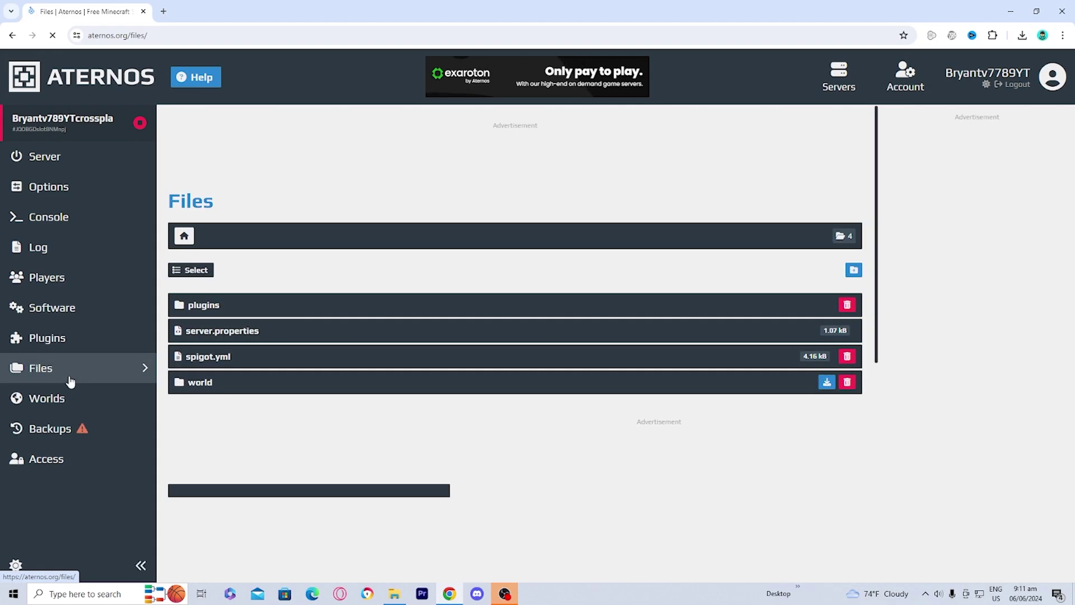
{"action": "left_click", "coordinate": [213, 305]}
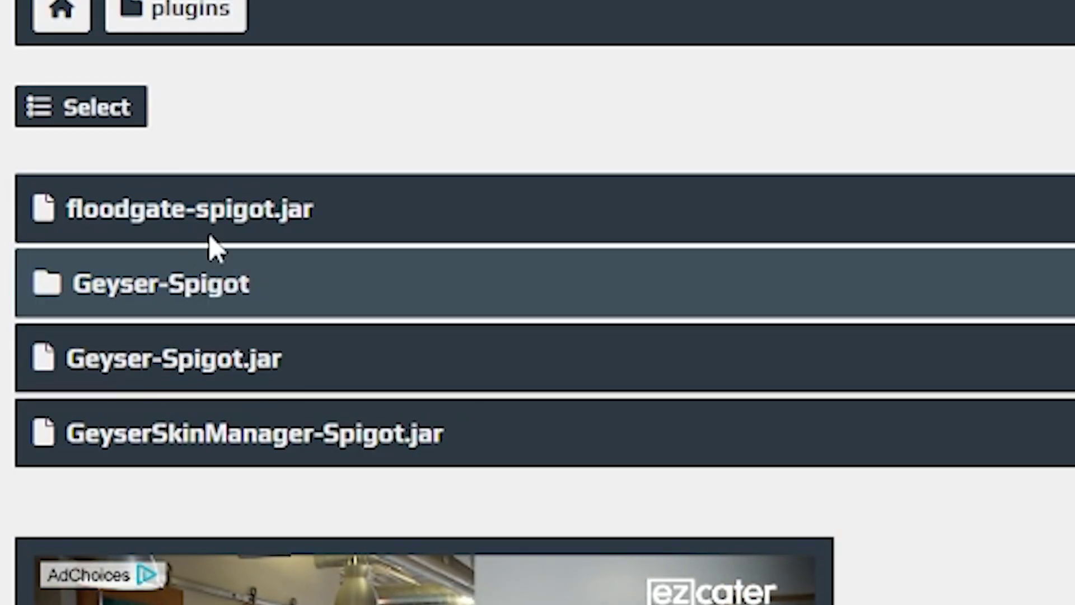
{"action": "left_click", "coordinate": [241, 290]}
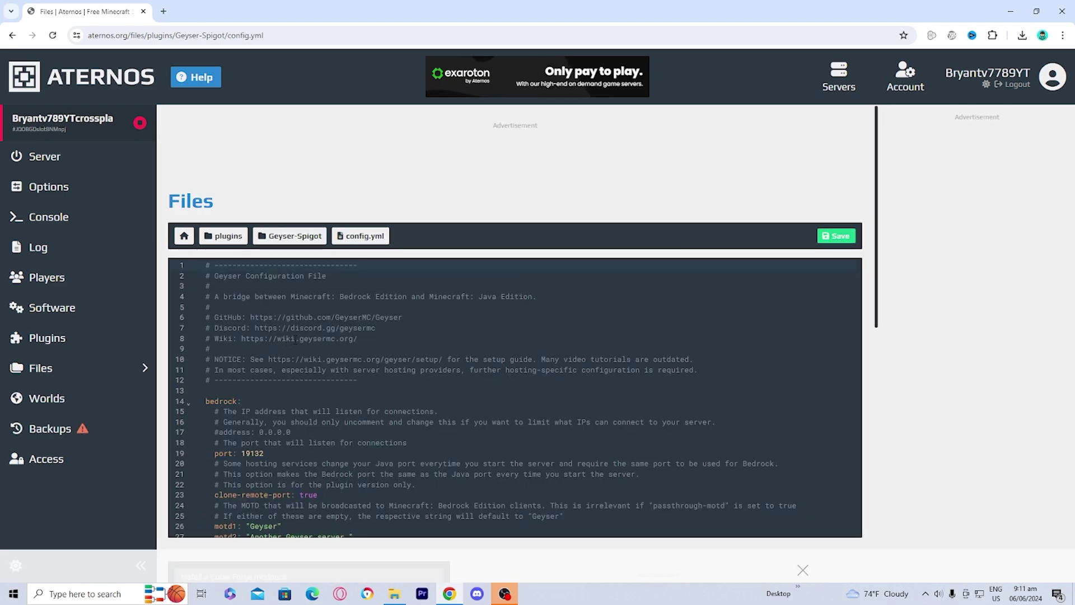
- Replace Bedrock port 19132 with 19928 in Geyser-Spigot's config.yml and save it
{"action": "scroll", "coordinate": [295, 339], "scroll_direction": "down", "scroll_amount": 1}
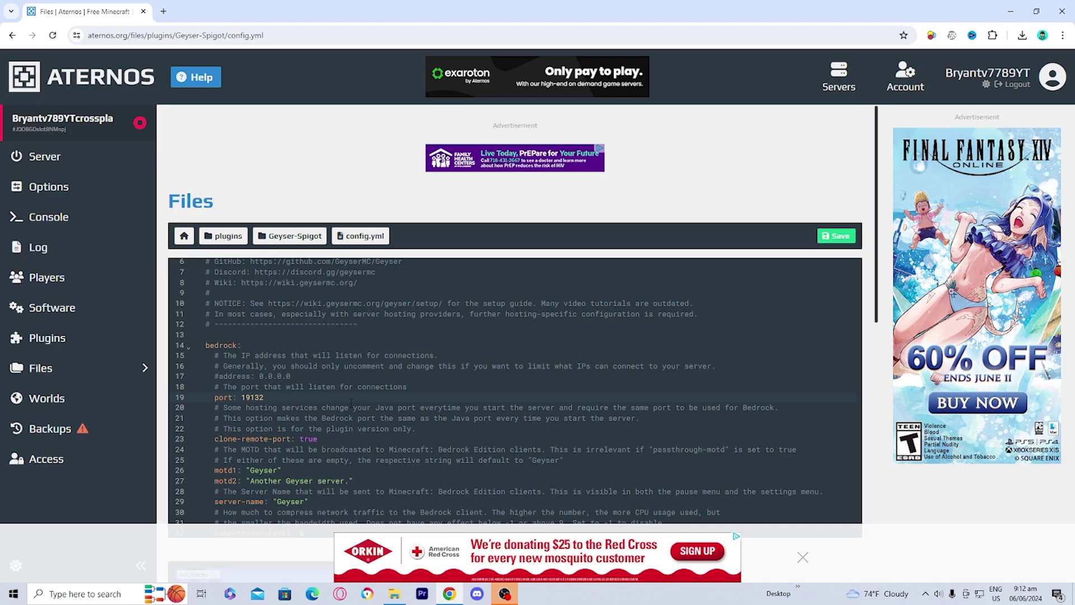
{"action": "key", "text": "BackSpace"}
{"action": "key", "text": "BackSpace"}
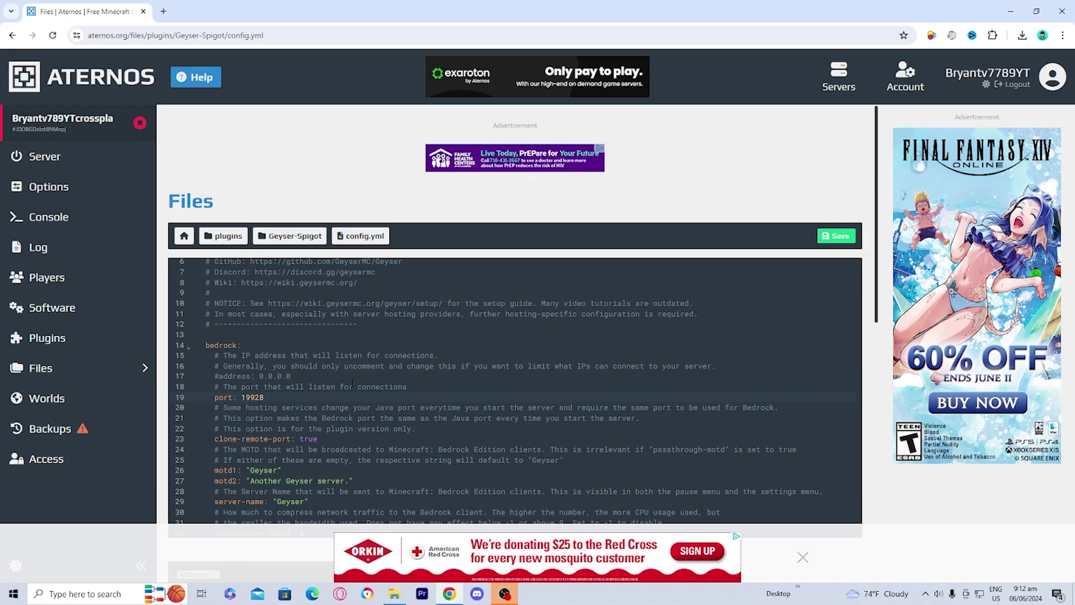
{"action": "scroll", "coordinate": [480, 274], "scroll_direction": "down", "scroll_amount": 3}
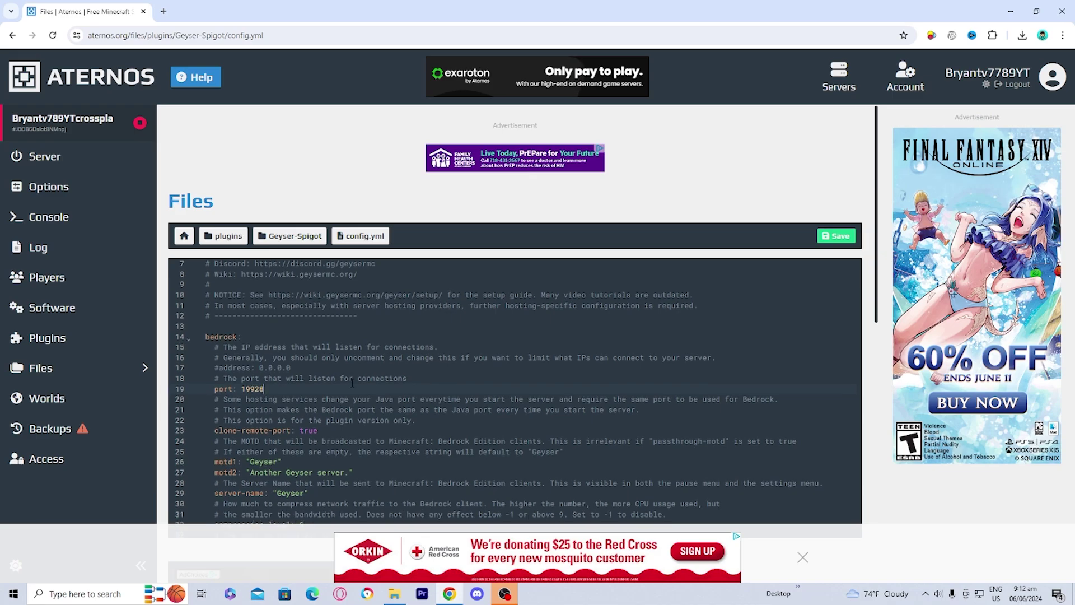
{"action": "scroll", "coordinate": [270, 403], "scroll_direction": "down", "scroll_amount": 5}
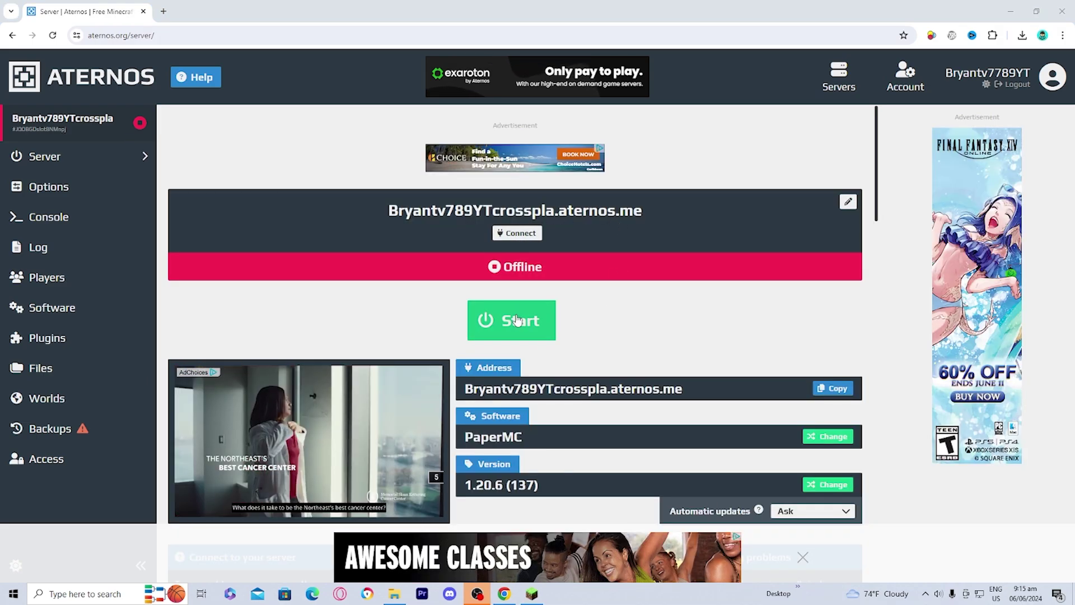
- Start the server and accept the Minecraft EULA so its status turns Online
{"action": "left_click", "coordinate": [517, 326]}
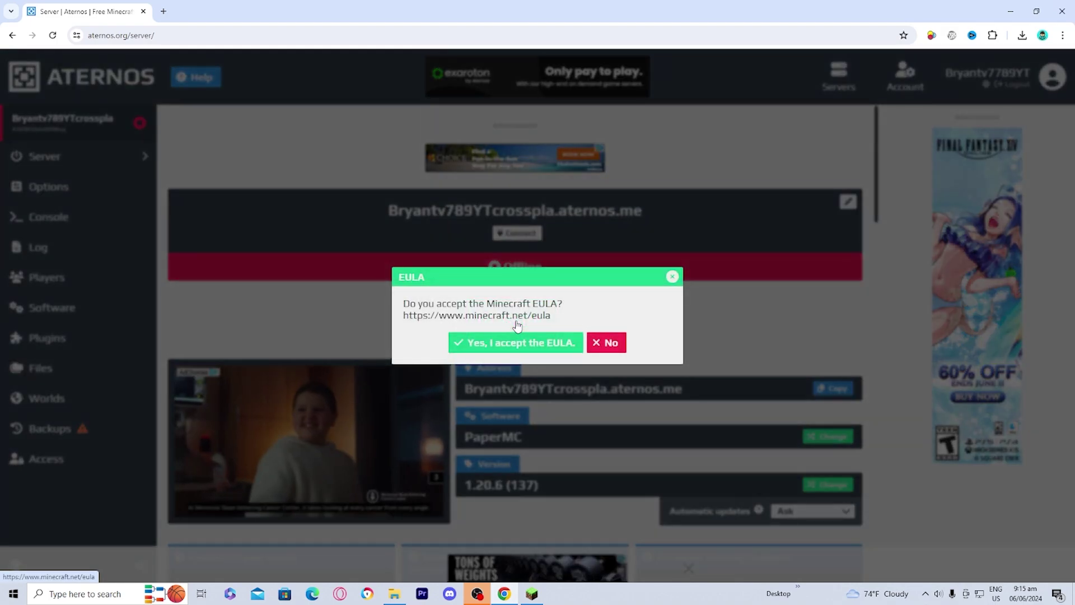
{"action": "left_click", "coordinate": [517, 341]}
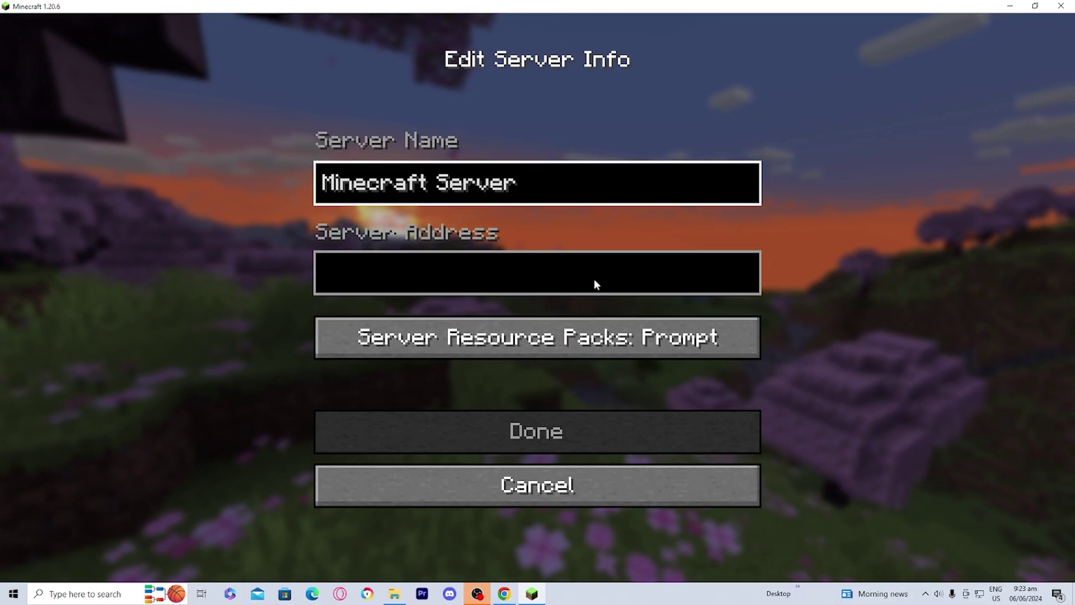
- Paste the copied Aternos address into Server Address and save the server entry
{"action": "left_click", "coordinate": [594, 282]}
{"action": "key", "text": "ctrl+v"}
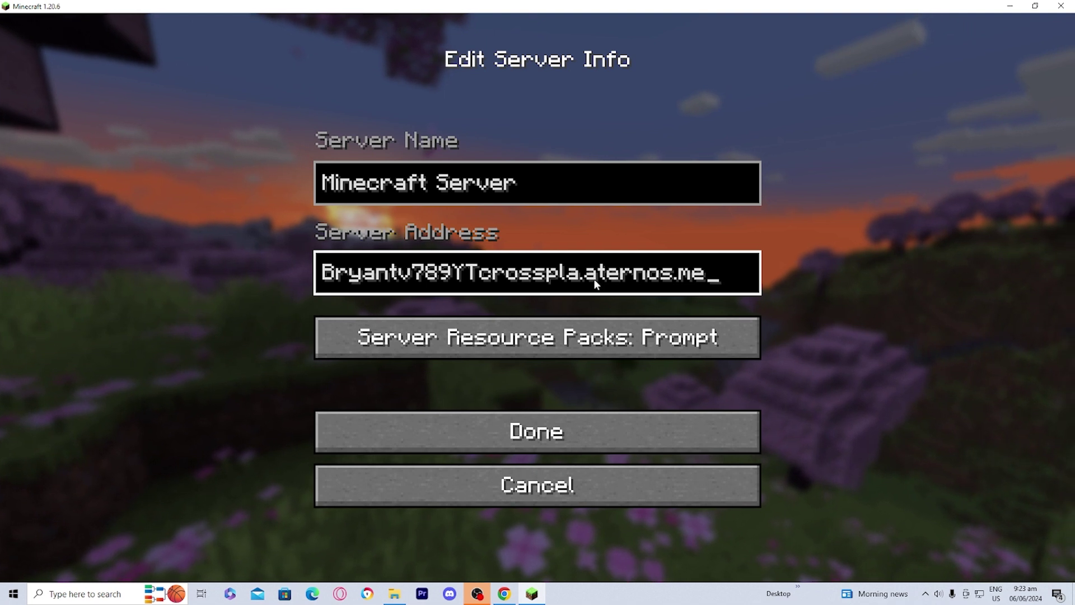
{"action": "left_click", "coordinate": [580, 432]}
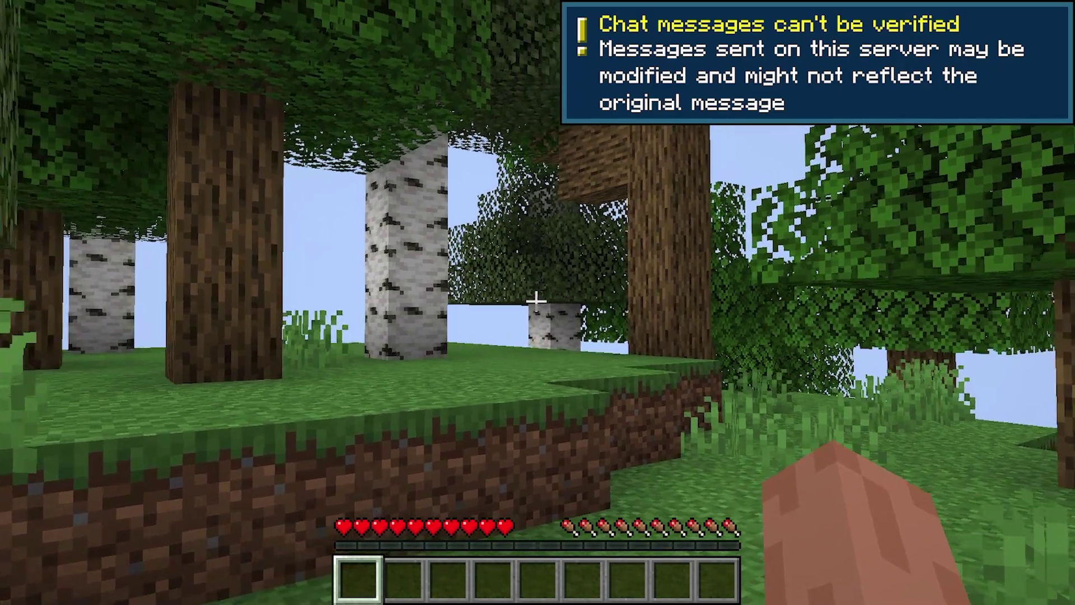
- In the joined world, walk to the grass and mine five grass blocks for dirt
{"action": "key", "text": "w"}
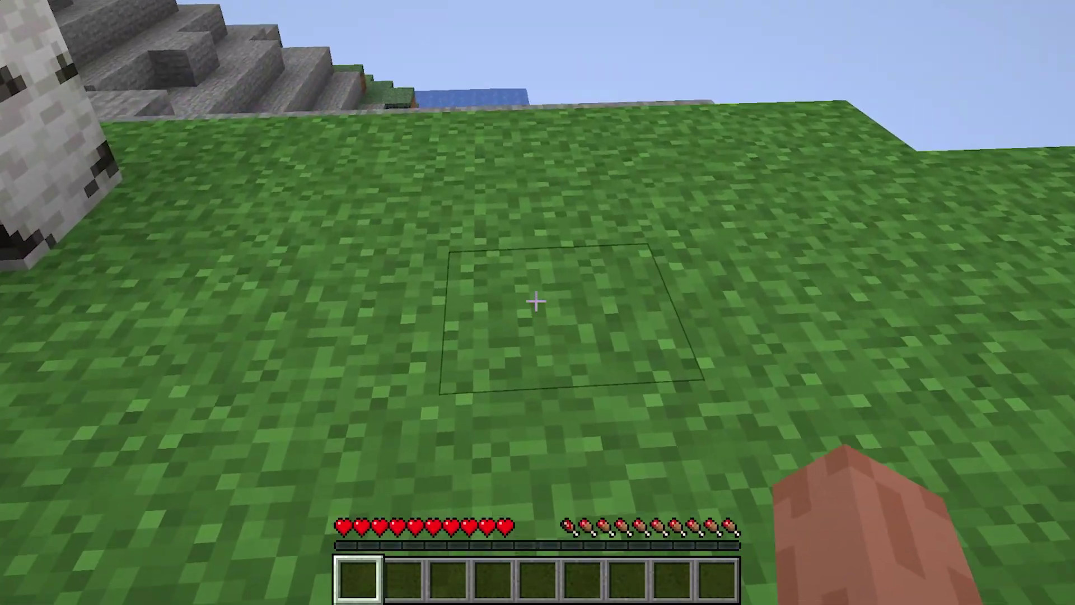
{"action": "left_click", "coordinate": [536, 301]}
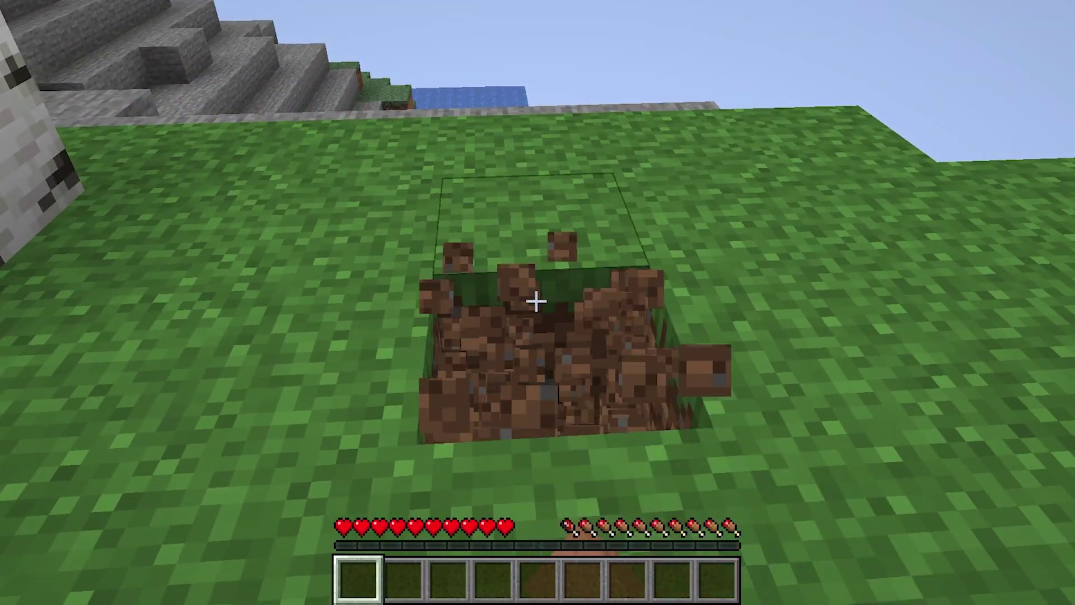
{"action": "left_click", "coordinate": [536, 301]}
{"action": "left_click", "coordinate": [537, 302]}
{"action": "left_click", "coordinate": [537, 301]}
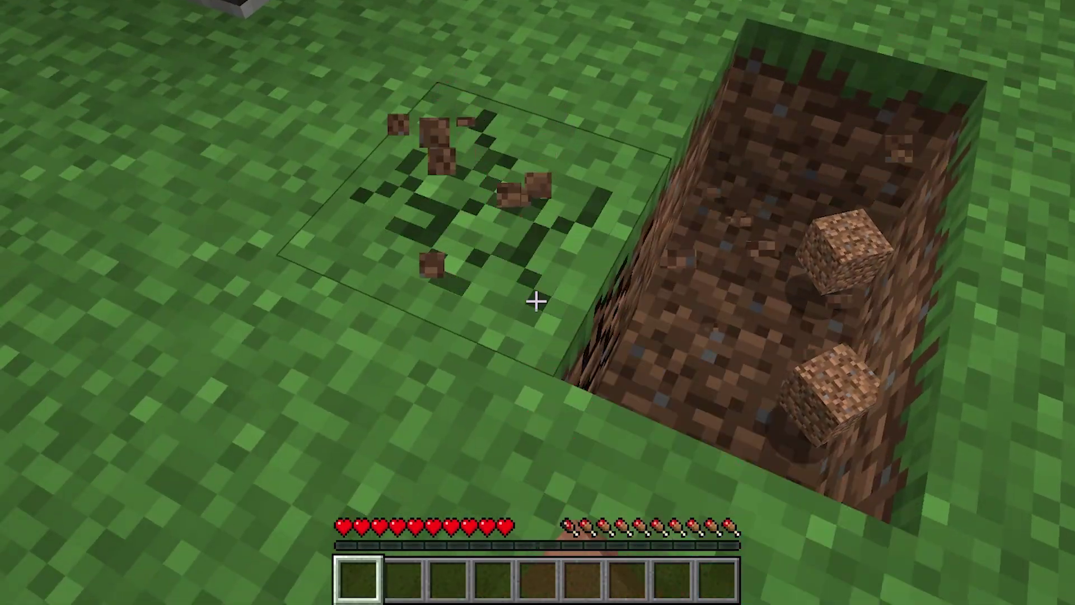
{"action": "left_click", "coordinate": [536, 301]}
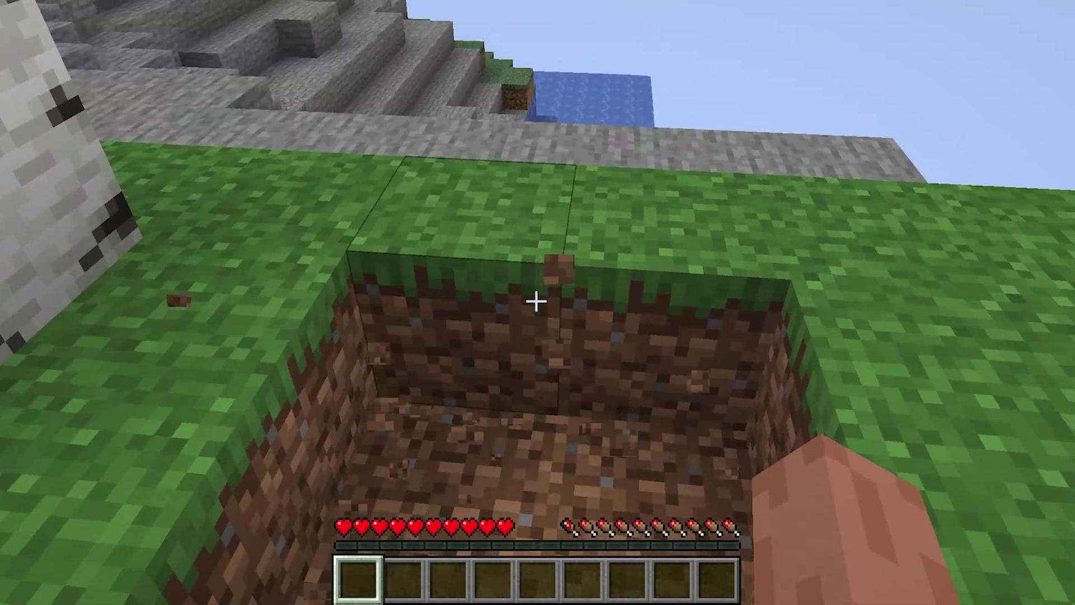
{"action": "scroll", "coordinate": [536, 301], "scroll_direction": "down", "scroll_amount": 1}
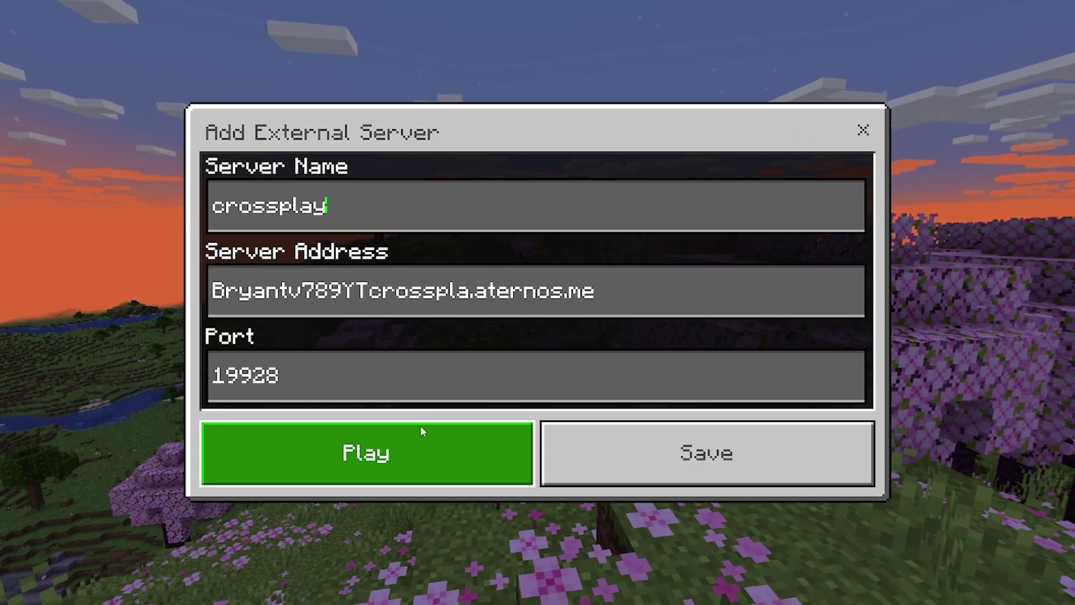
- Join the crossplay server on port 19928, switch to first-person, and walk to the dug pit
{"action": "left_click", "coordinate": [415, 432]}
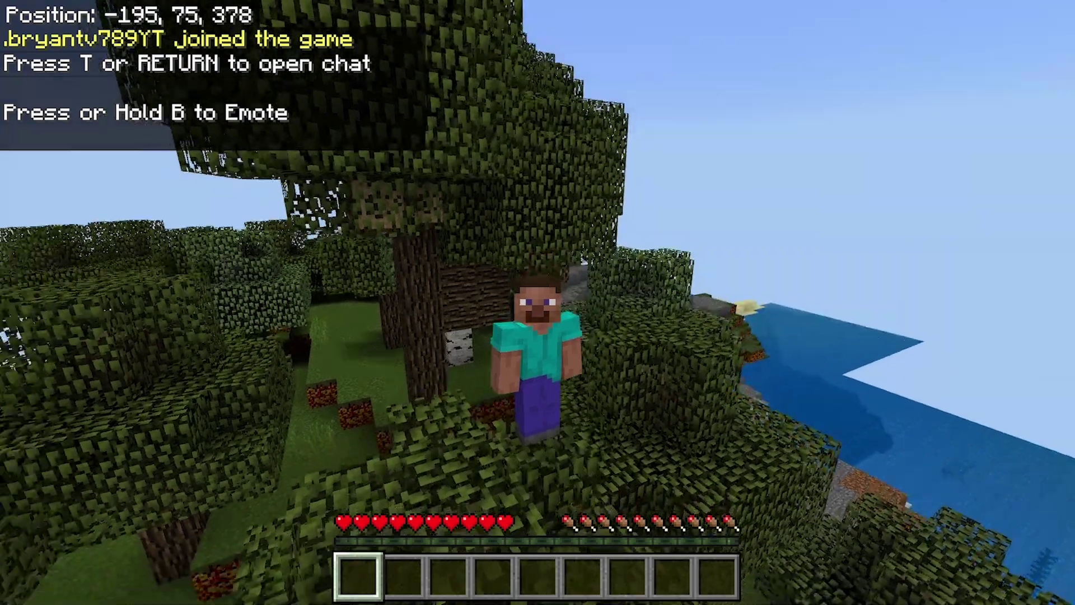
{"action": "key", "text": "F5"}
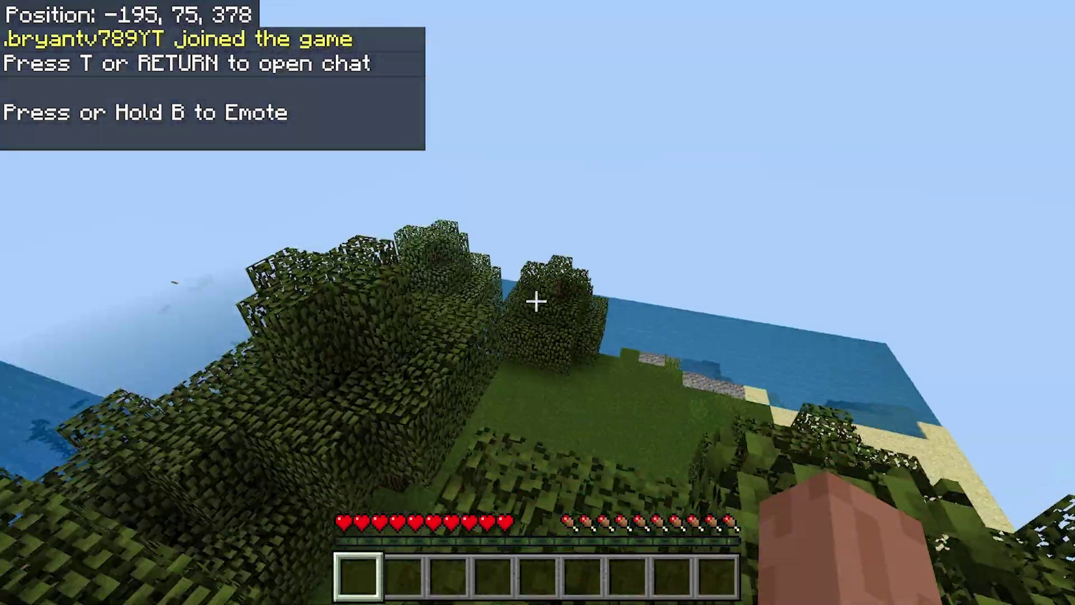
{"action": "key", "text": "w"}
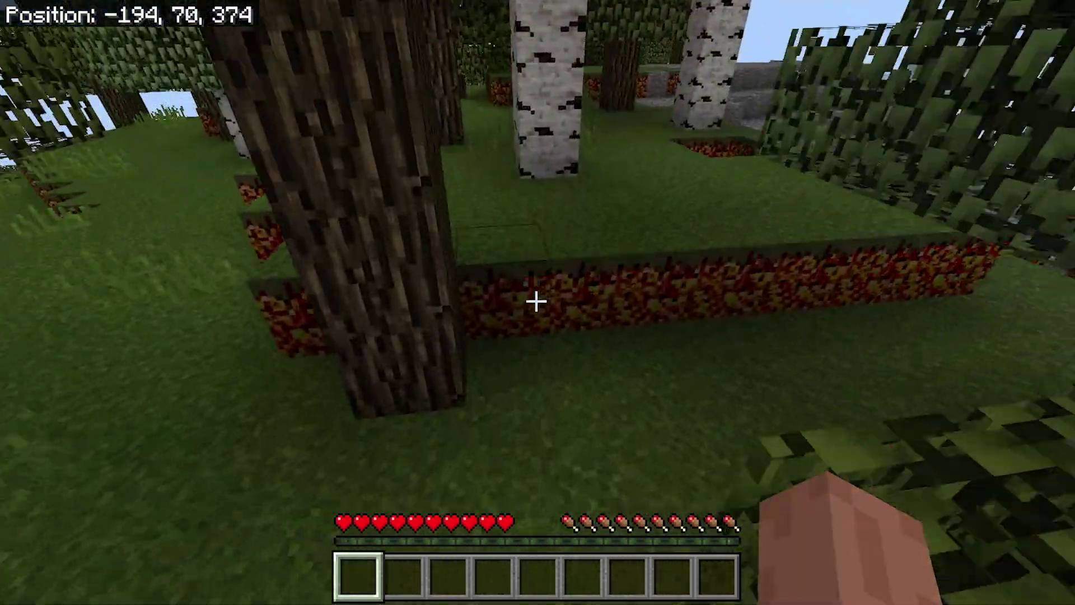
{"action": "key", "text": "w"}
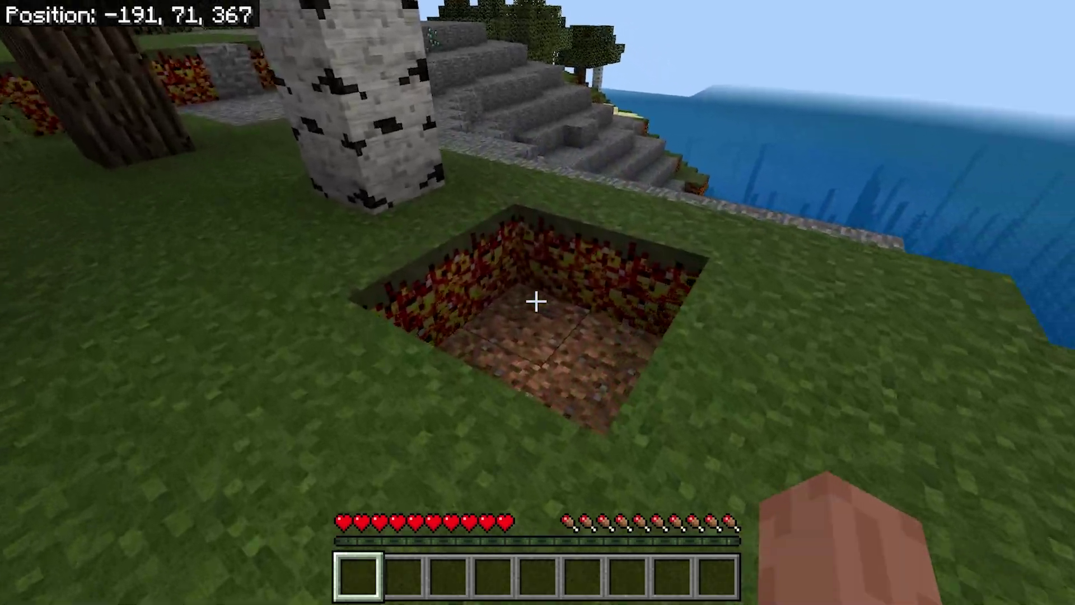
- Look toward the birch tree and sea, then walk through the forest, cycling camera views with F5
{"action": "key", "text": "w"}
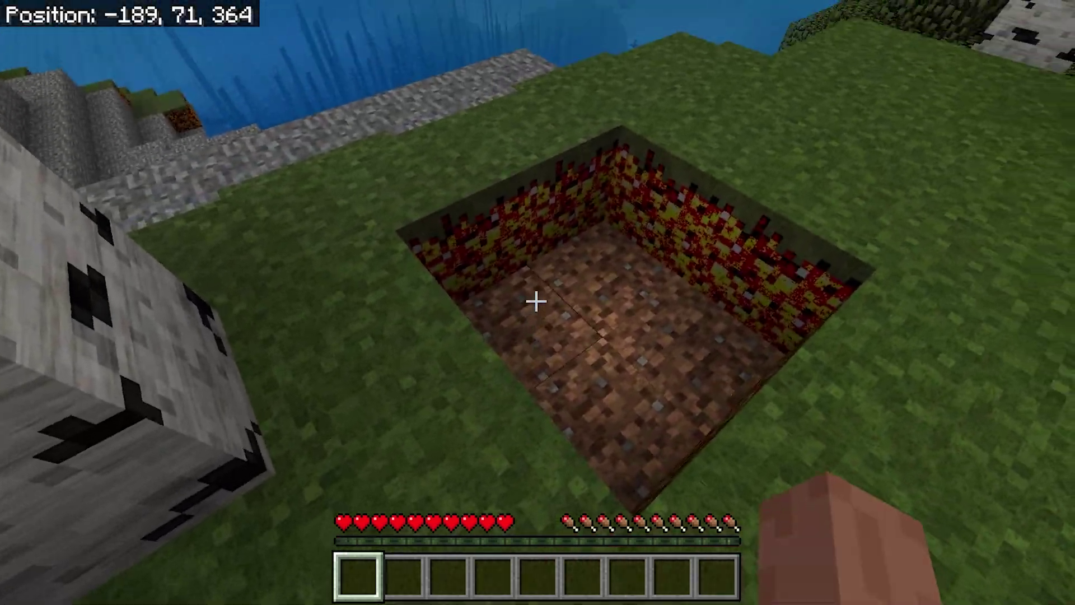
{"action": "key", "text": "s"}
{"action": "key", "text": "w"}
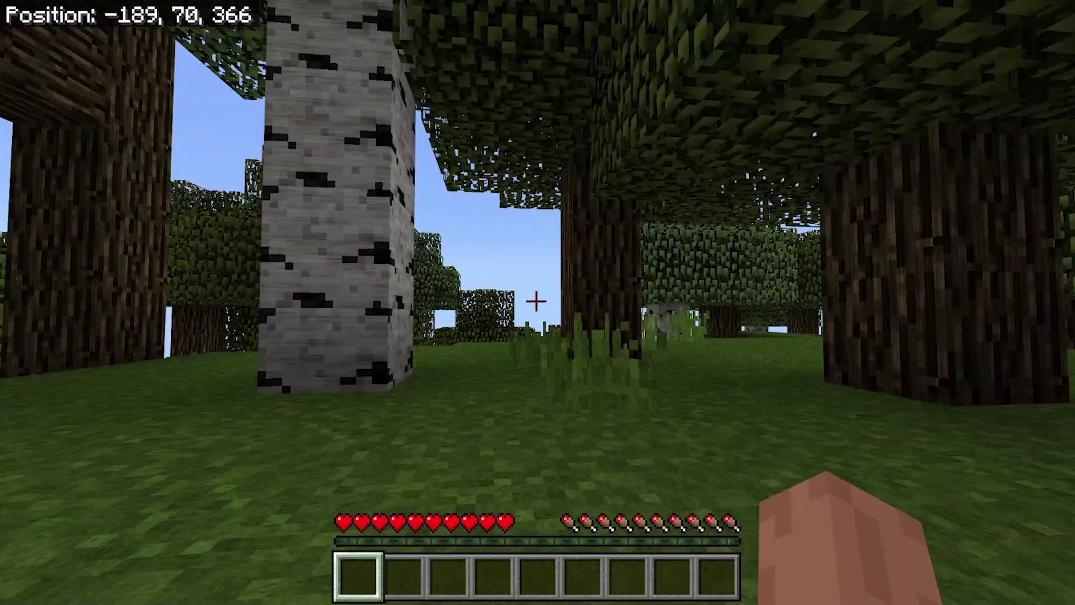
{"action": "key", "text": "w"}
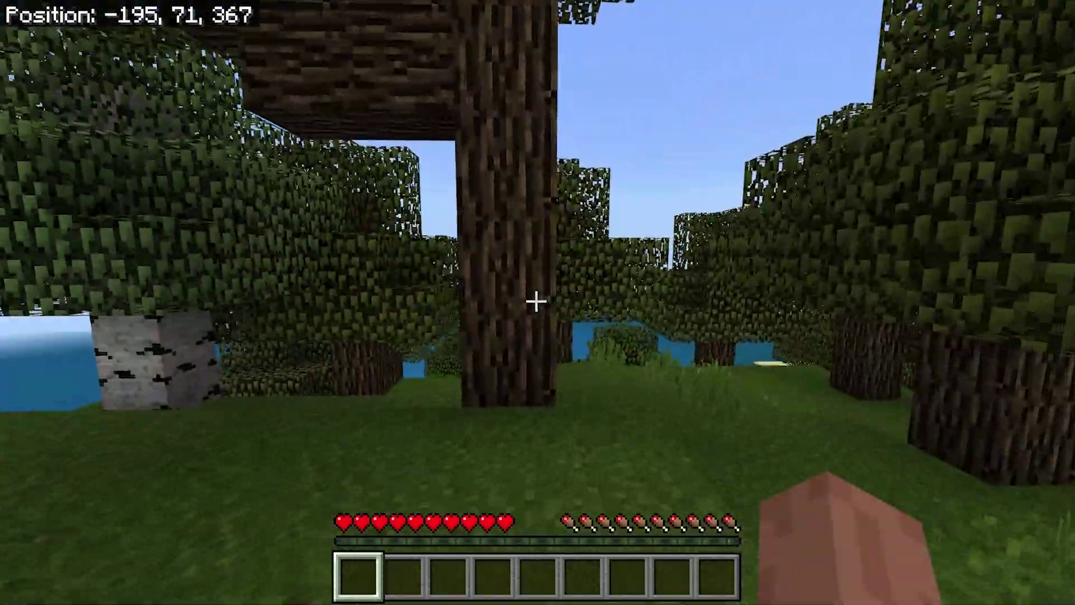
{"action": "key", "text": "w"}
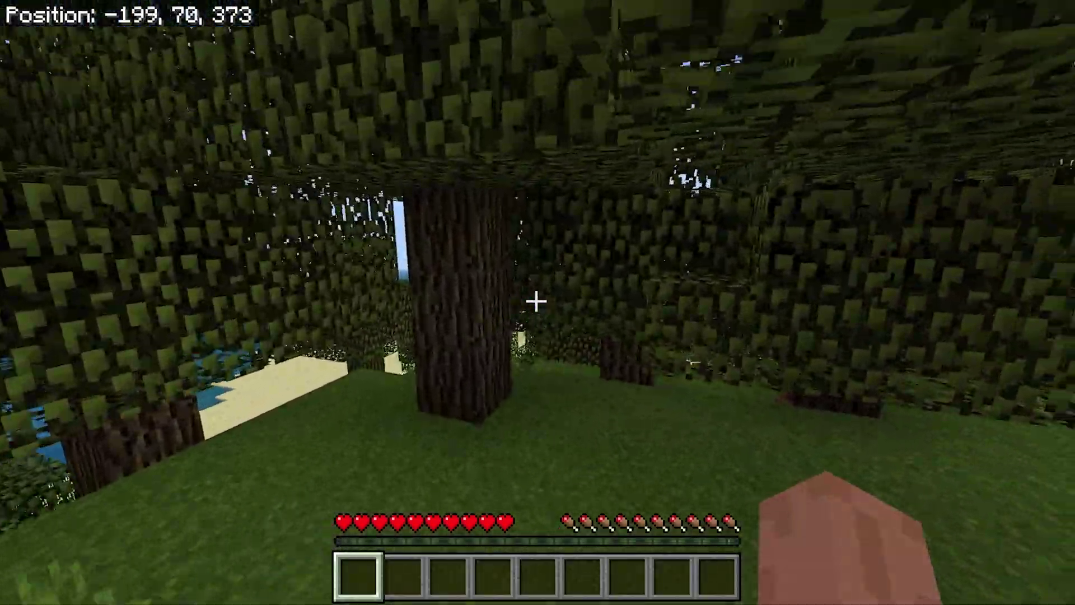
{"action": "key", "text": "F5"}
{"action": "key", "text": "w"}
{"action": "key", "text": "F5"}
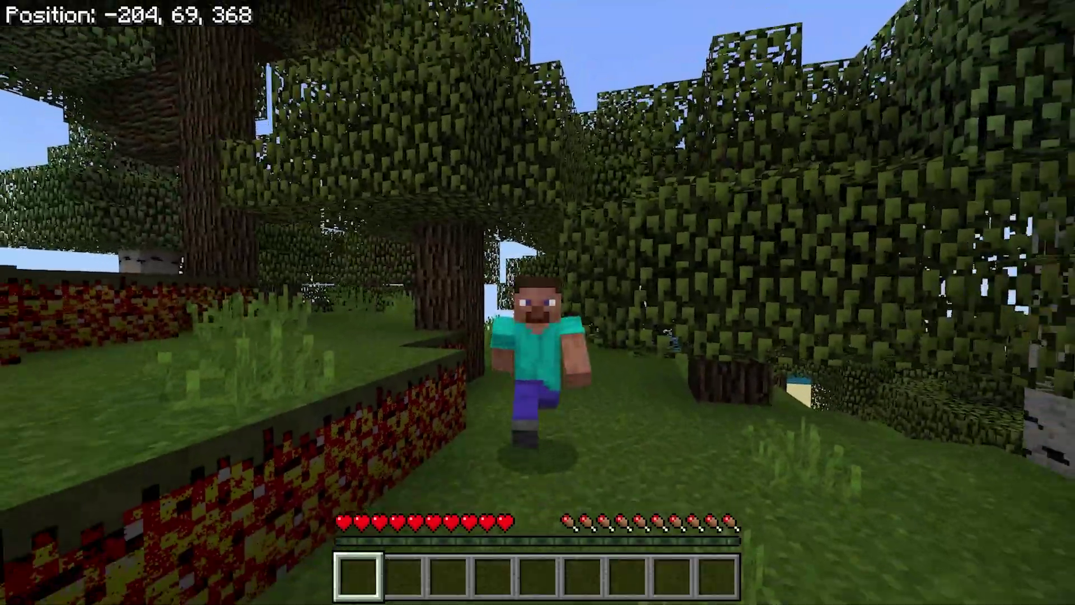